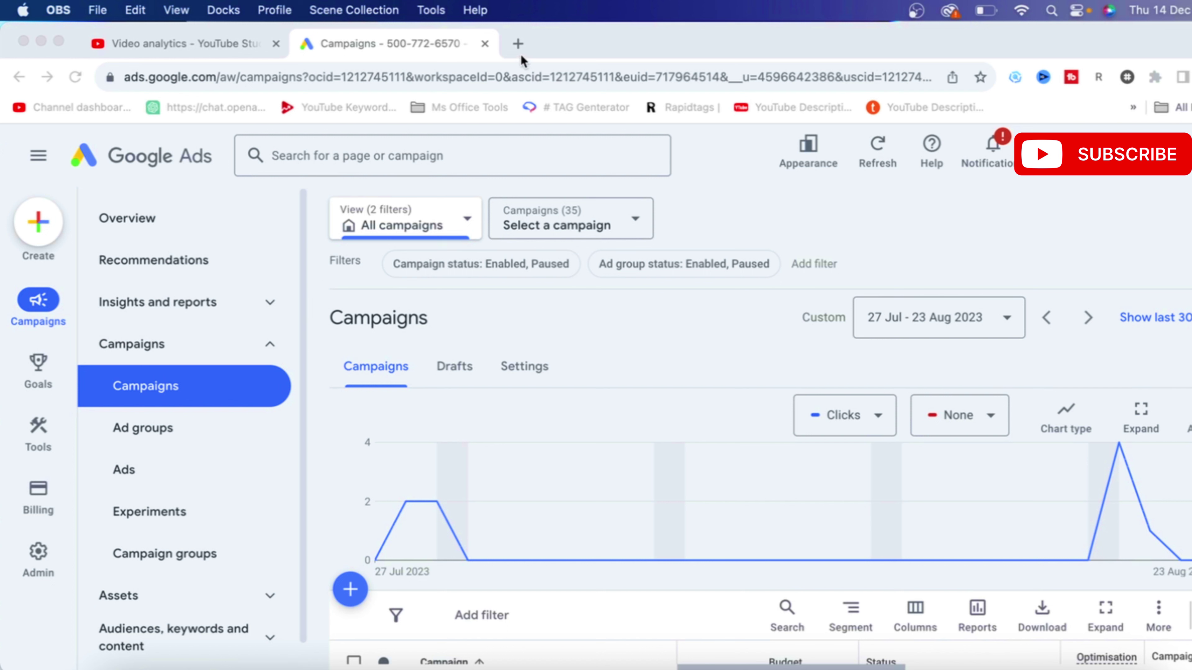
Search the web for Google Ads in a new browser tab and open the official Google Ads home page.
click(519, 45)
text(google a)
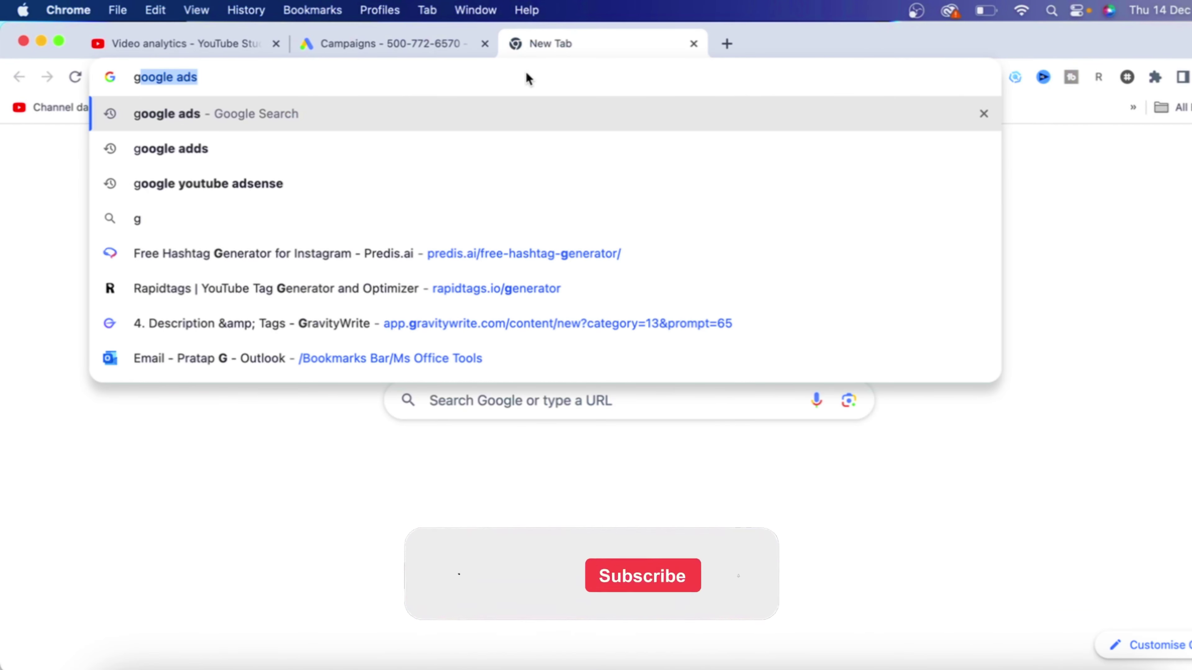
text(dss)
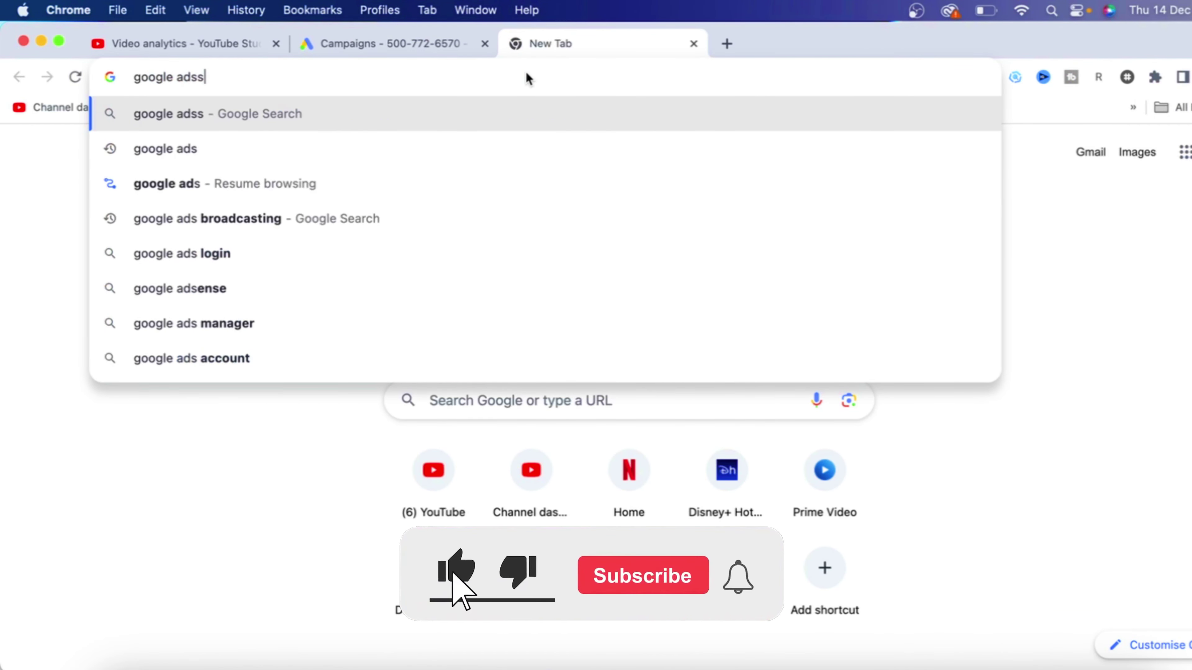
key(Return)
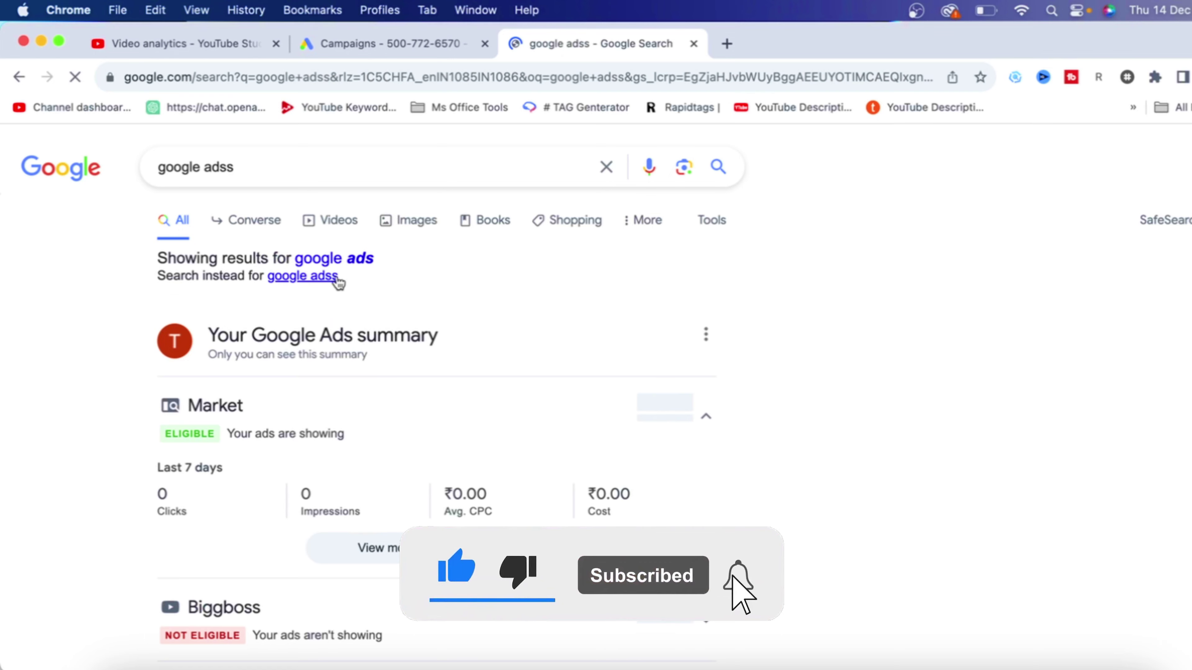
click(334, 259)
scroll(532, 463, down, 15)
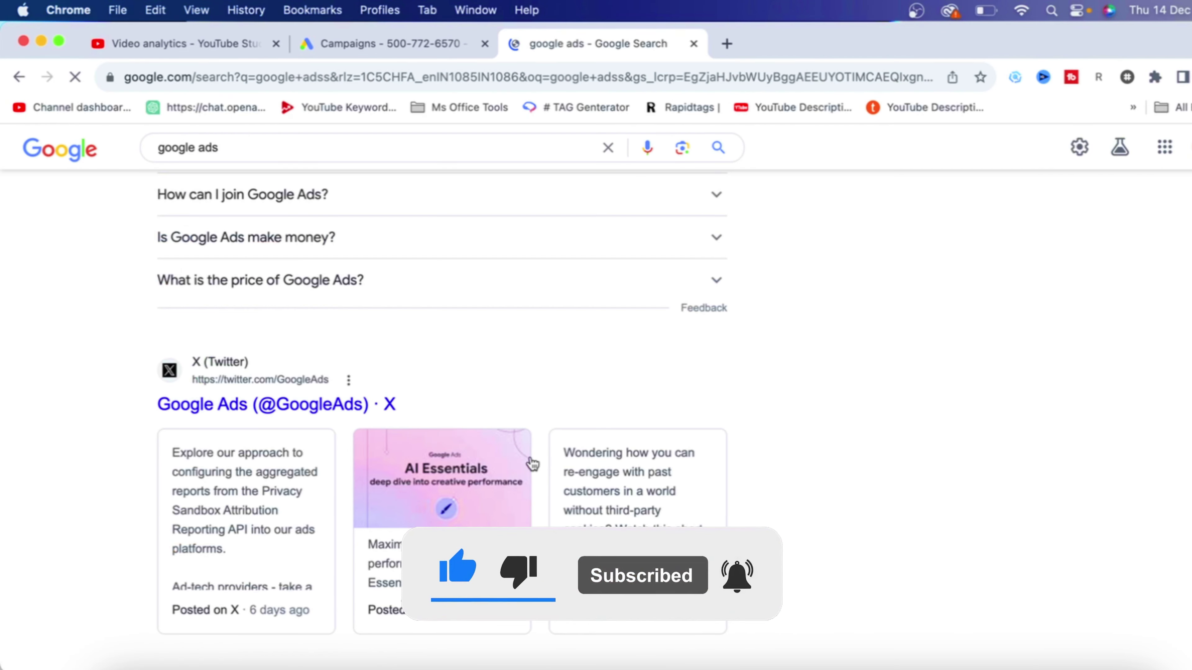
scroll(527, 464, up, 5)
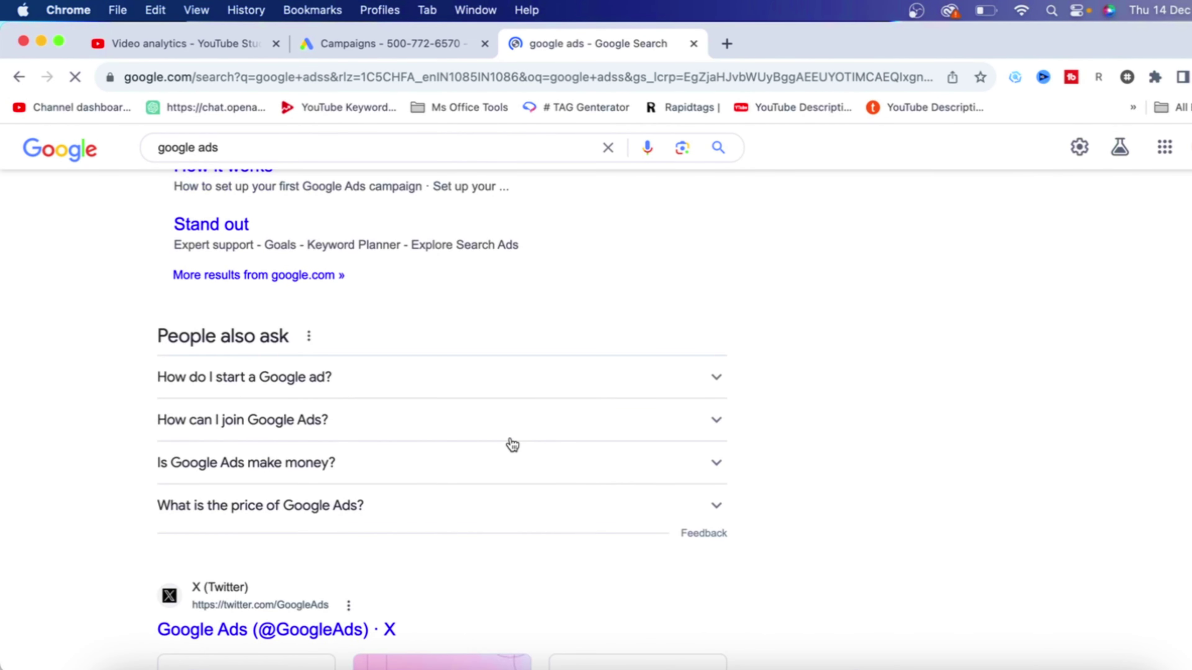
scroll(512, 444, up, 5)
click(266, 247)
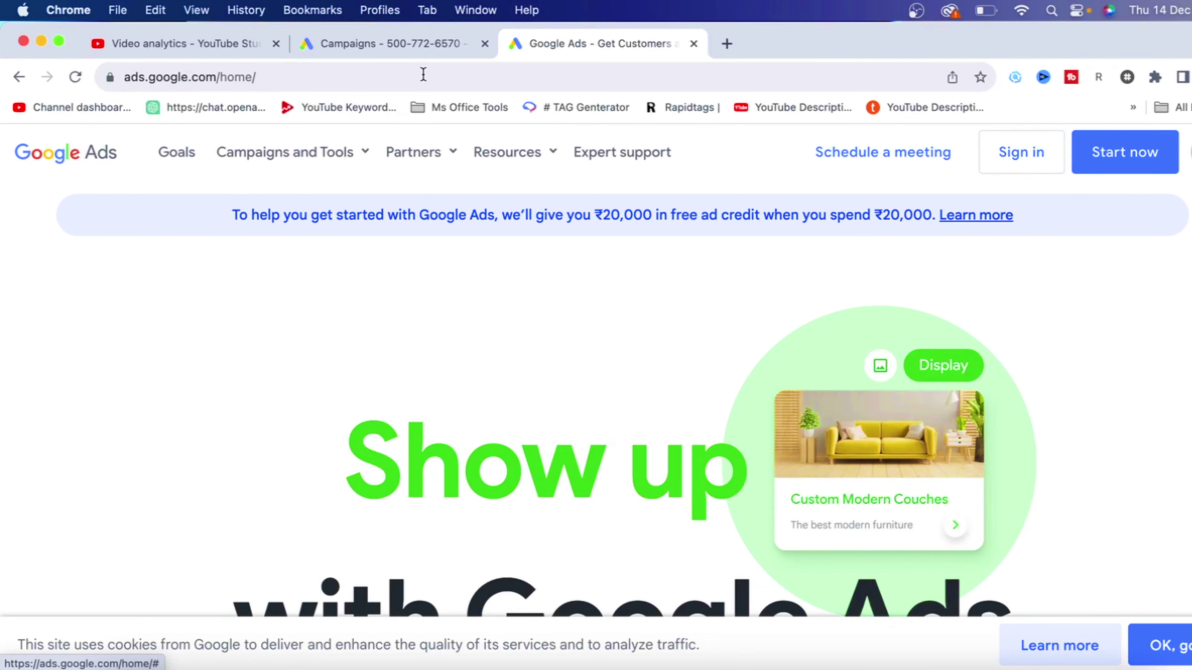
Return to the open Google Ads account and look through its Overview page.
click(390, 43)
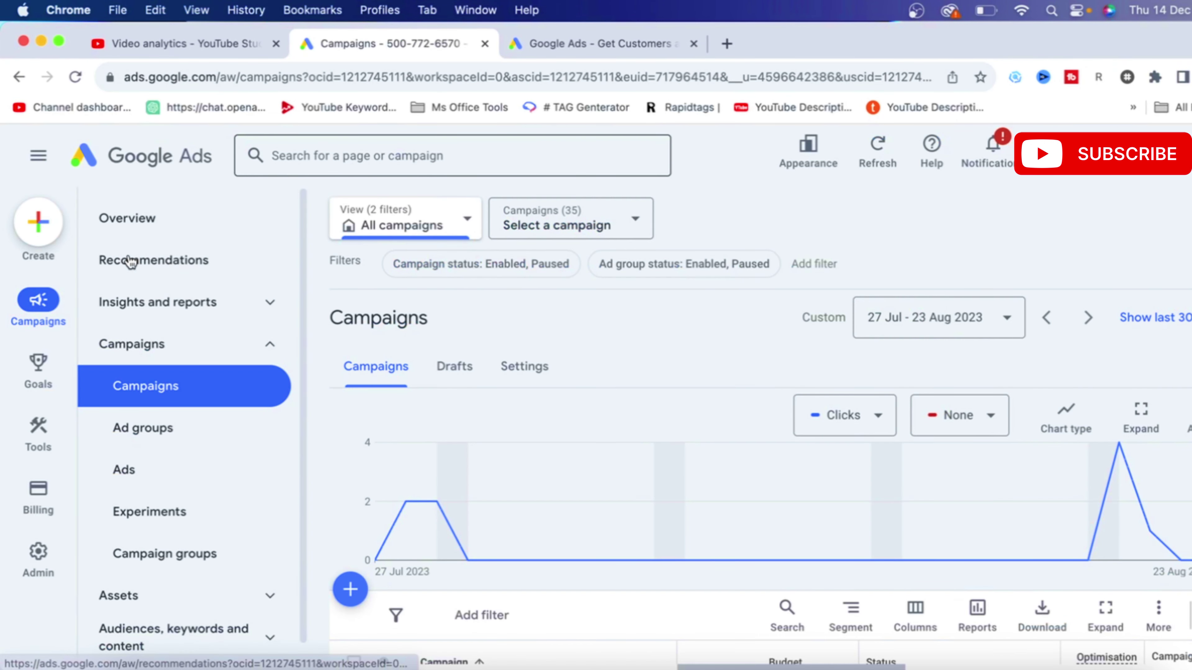
click(153, 226)
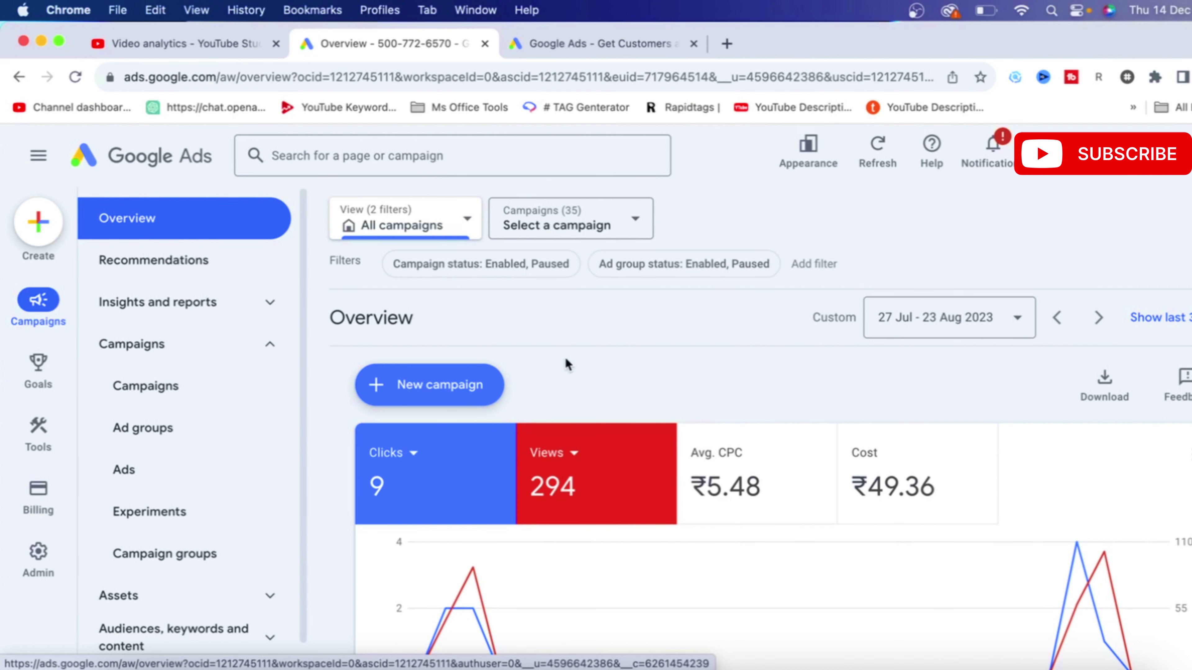
scroll(565, 364, down, 5)
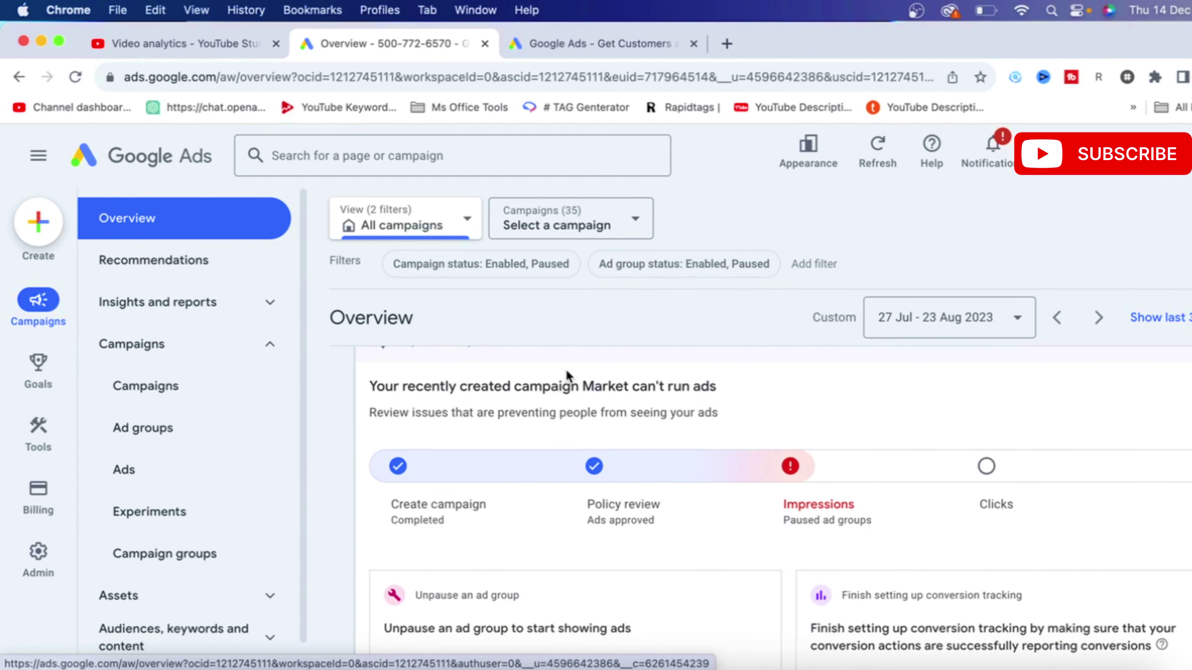
scroll(566, 370, up, 5)
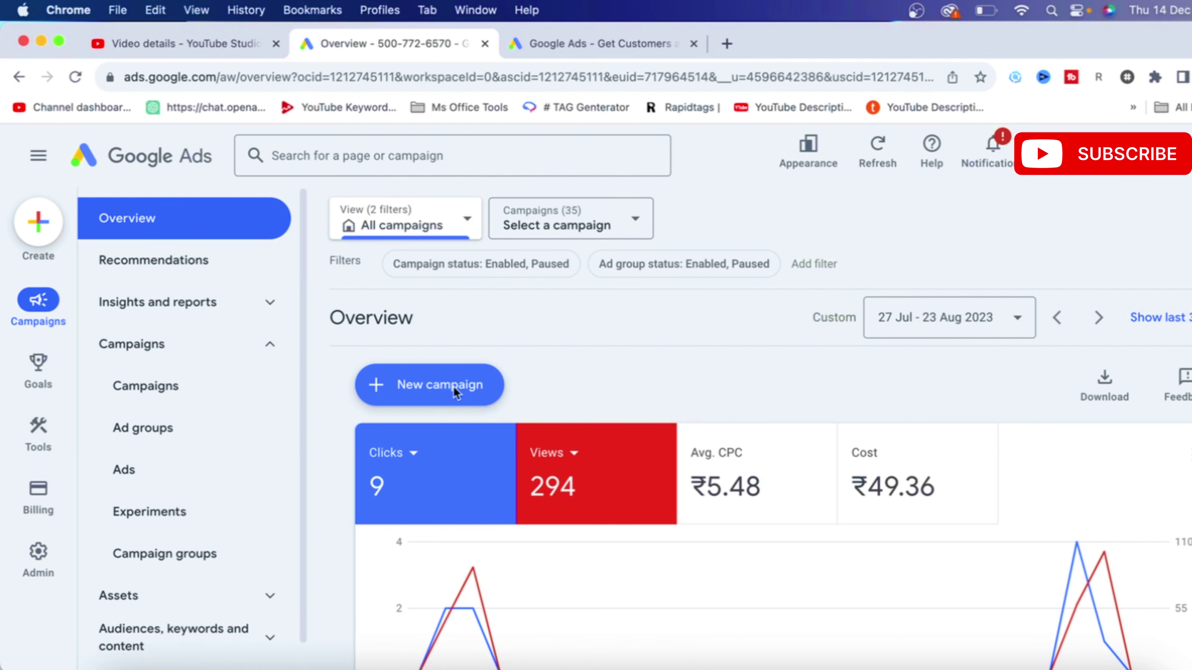
Start a new campaign without a goal's guidance, using the Video type and the Video views subtype.
click(480, 397)
click(458, 387)
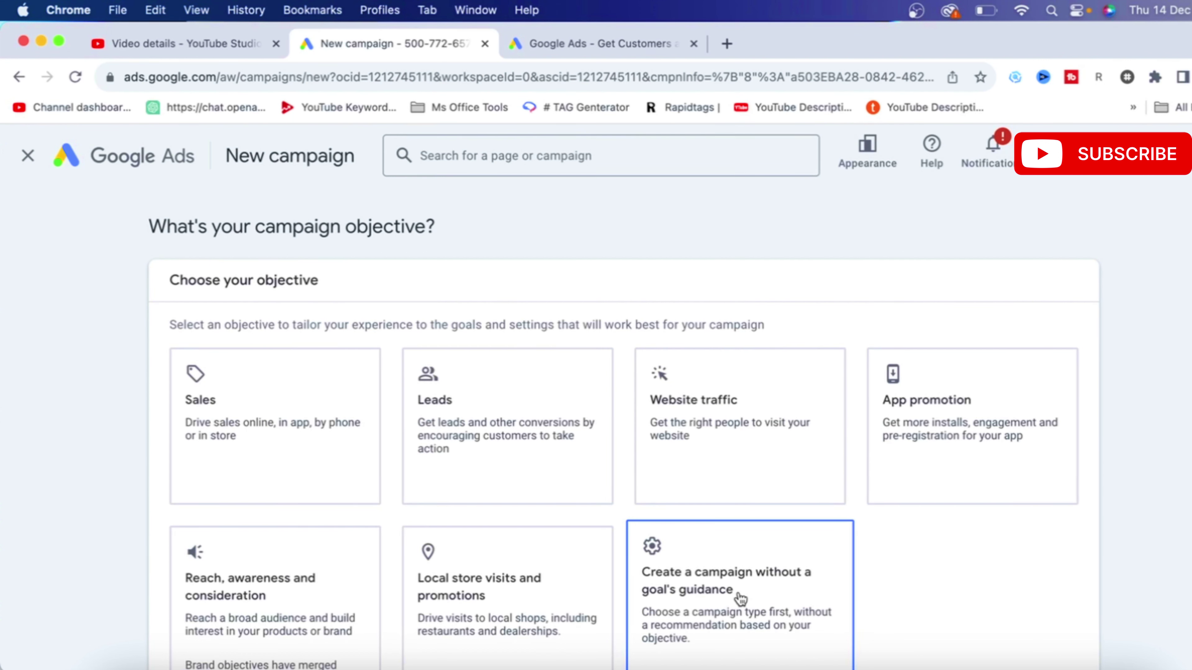
scroll(469, 516, down, 10)
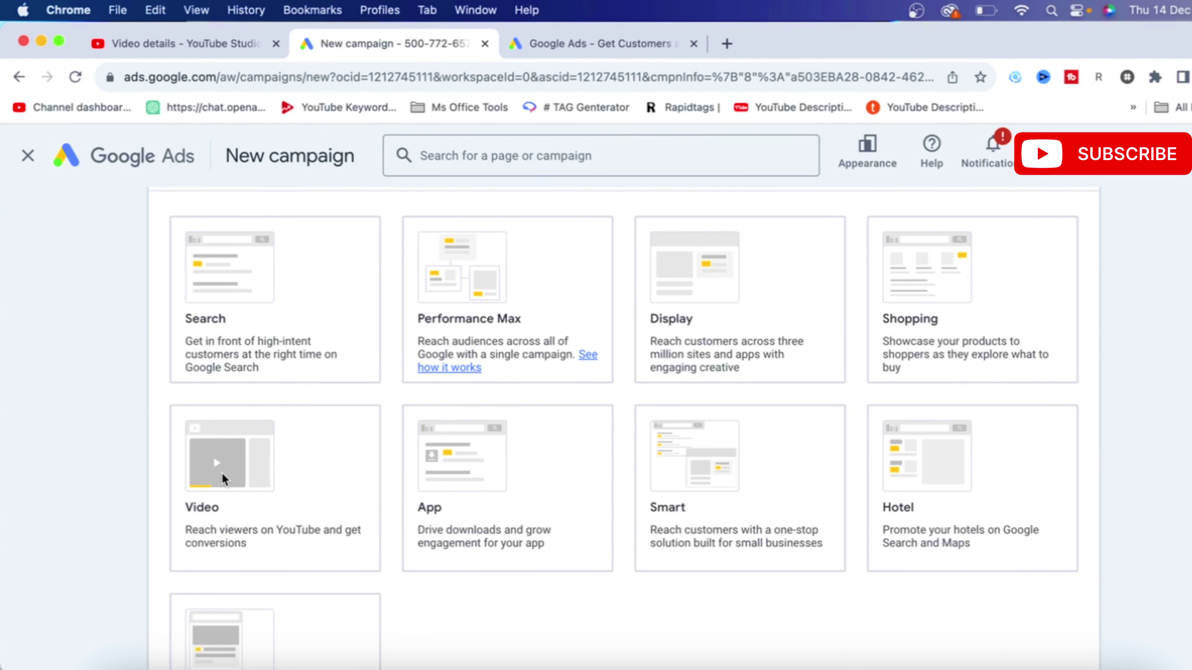
click(221, 472)
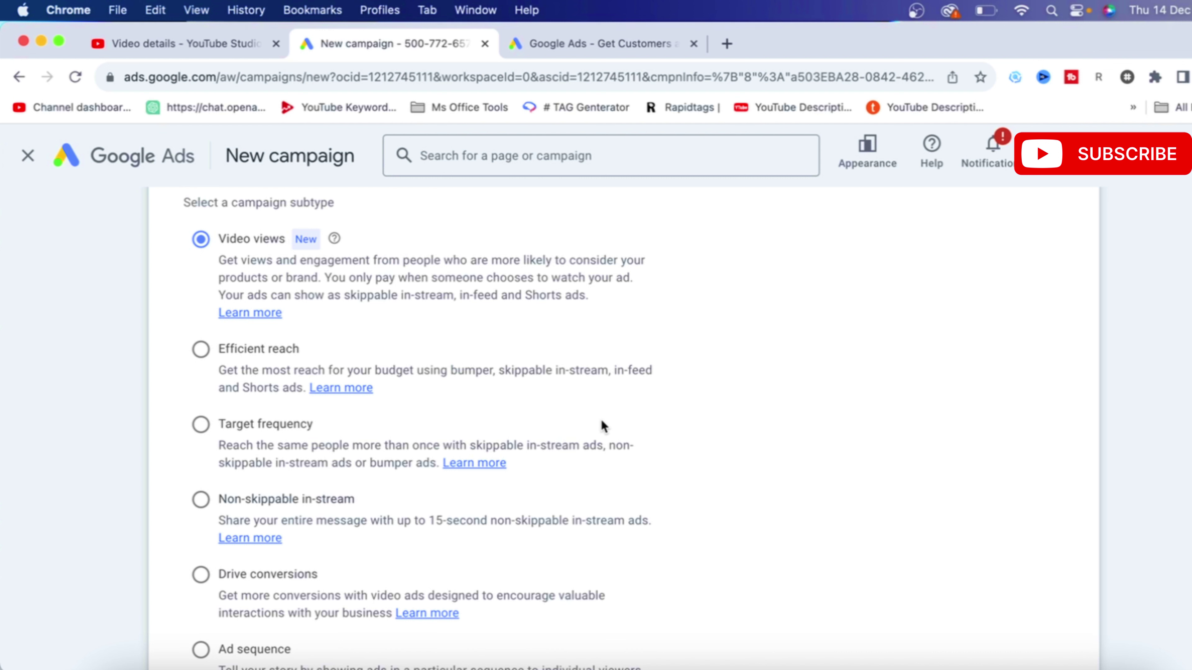
scroll(987, 582, up, 2)
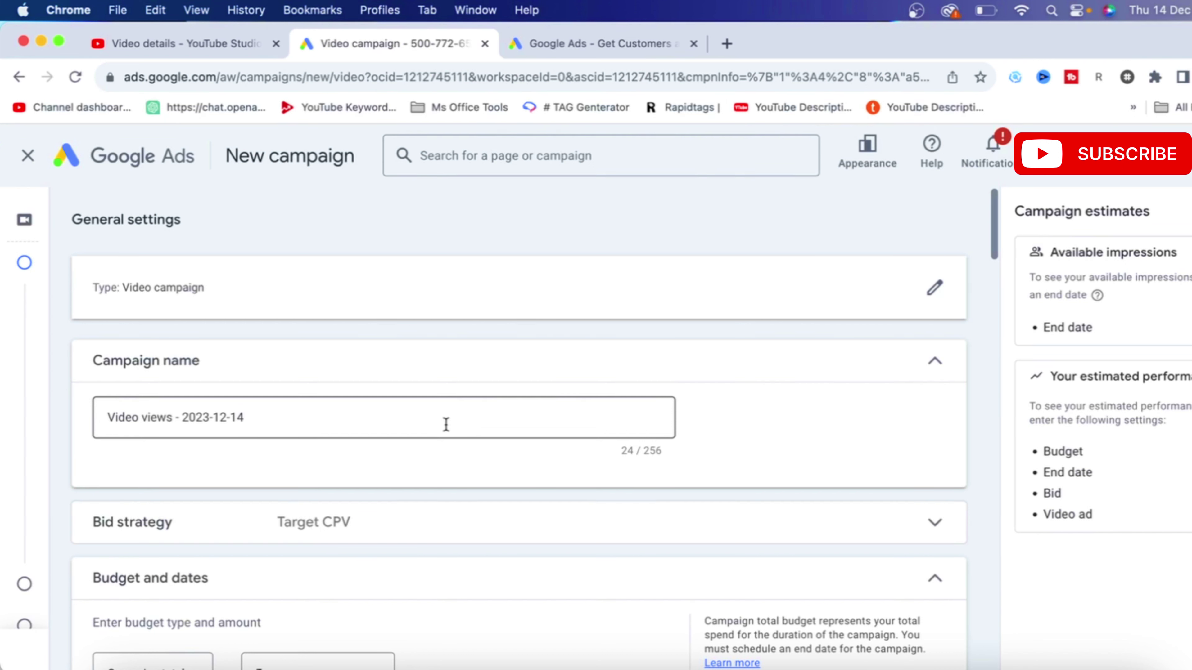
Replace the default campaign name with "Lulu Mall".
click(445, 424)
key(BackSpace)
key(BackSpace)
key(BackSpace)
key(BackSpace)
key(BackSpace)
key(BackSpace)
key(BackSpace)
key(BackSpace)
key(BackSpace)
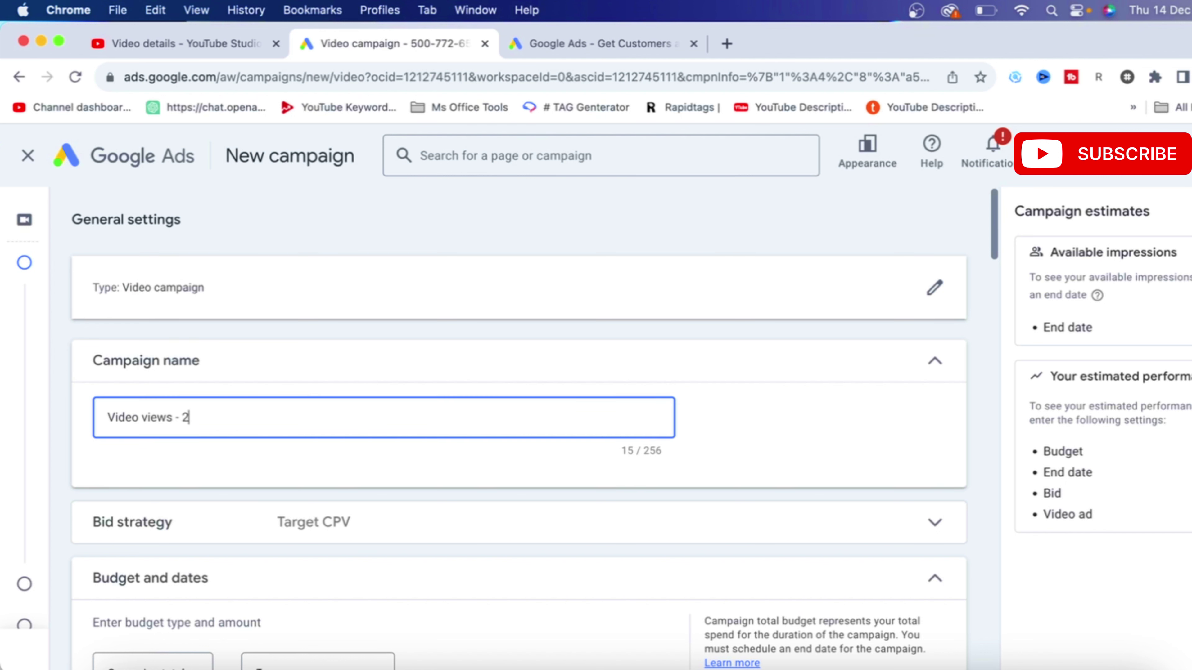
key(super+a)
text(LuluMall)
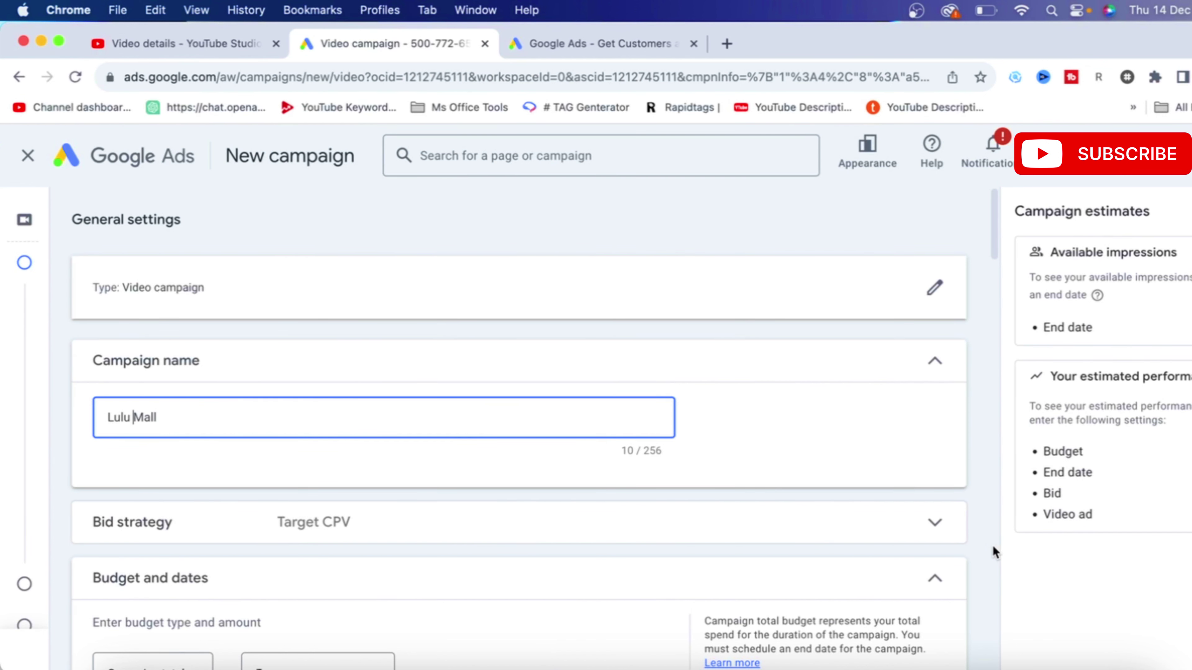
Expand the bid strategy details and set a campaign total budget of ₹20.00 with an end date of 15 Dec 2023.
click(934, 522)
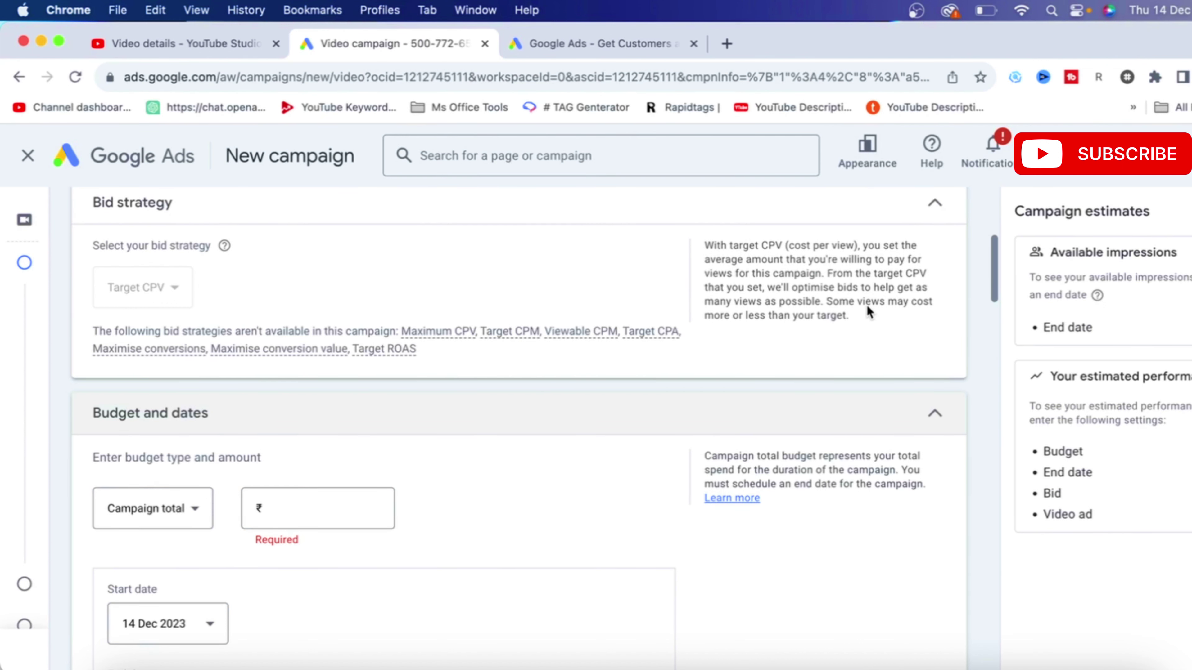
scroll(647, 367, down, 1)
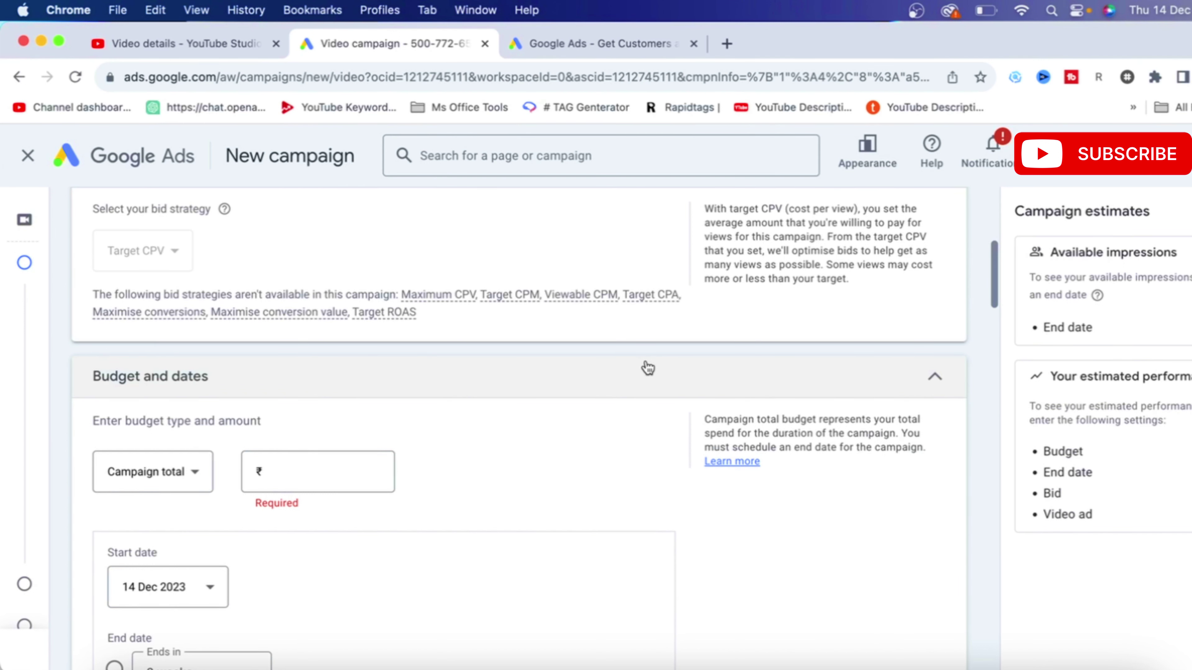
click(375, 472)
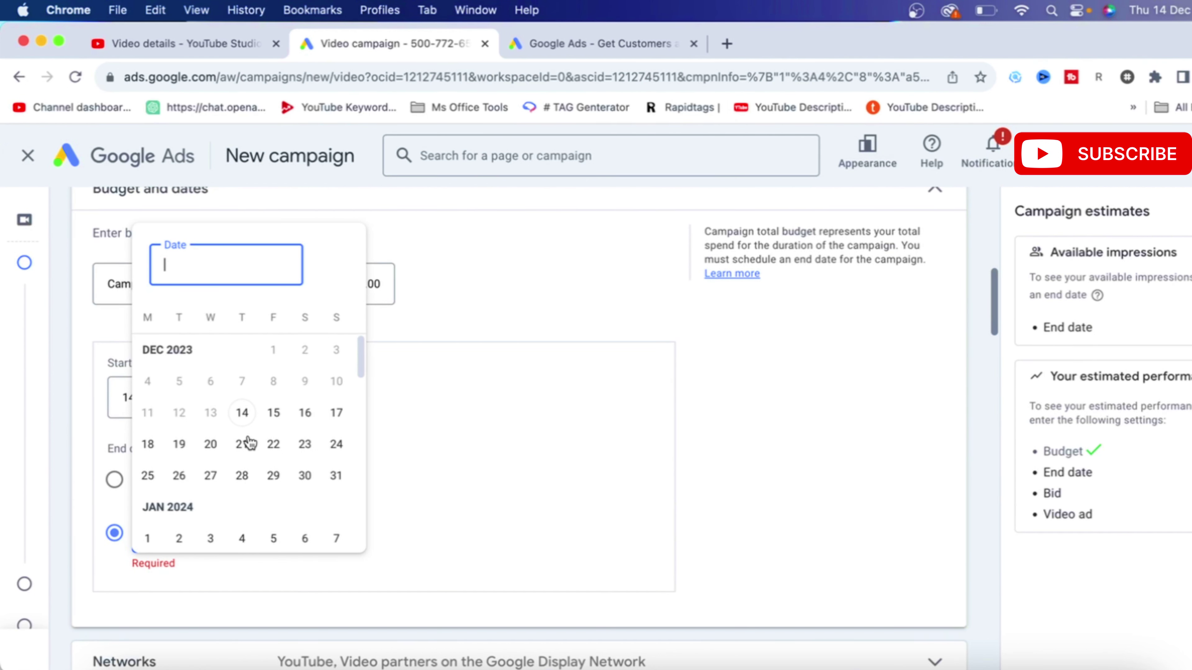
click(273, 412)
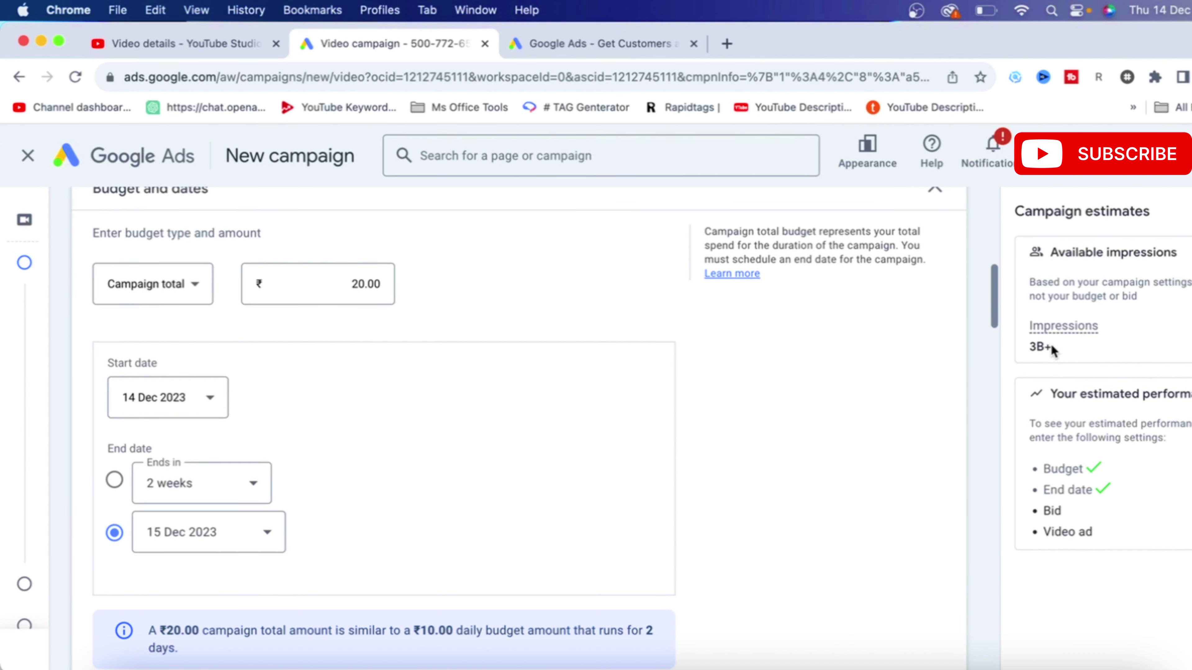
Check the Networks settings and set the campaign's target location to India.
scroll(490, 579, down, 2)
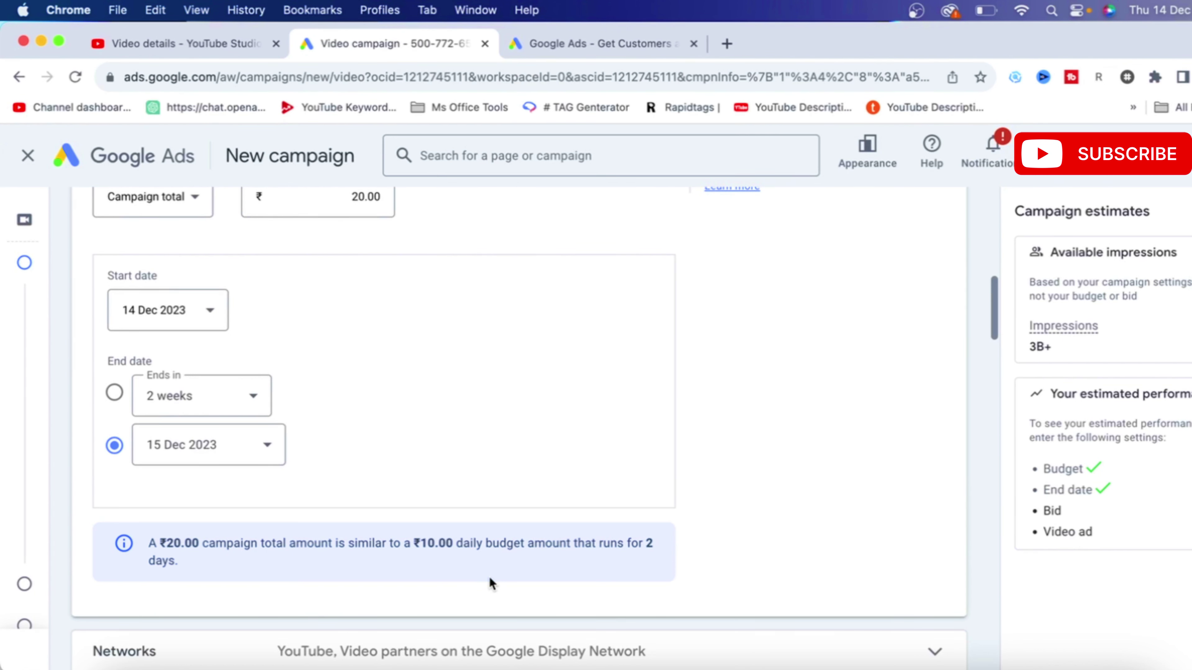
scroll(488, 579, down, 4)
click(935, 465)
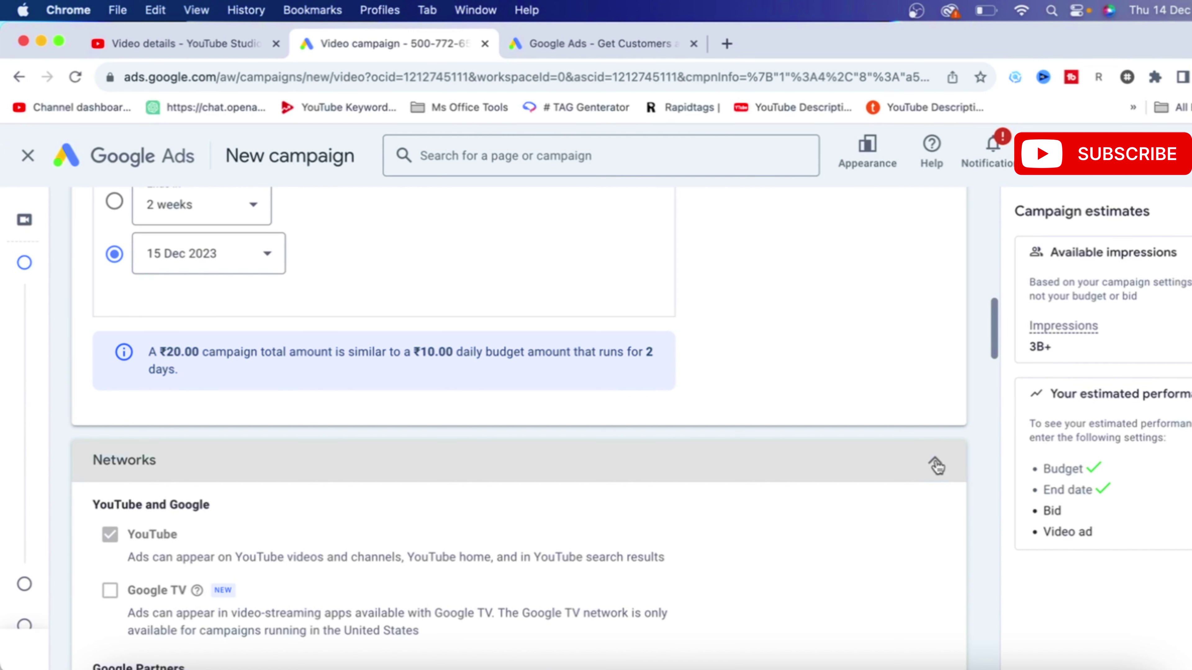
click(935, 464)
scroll(238, 411, down, 5)
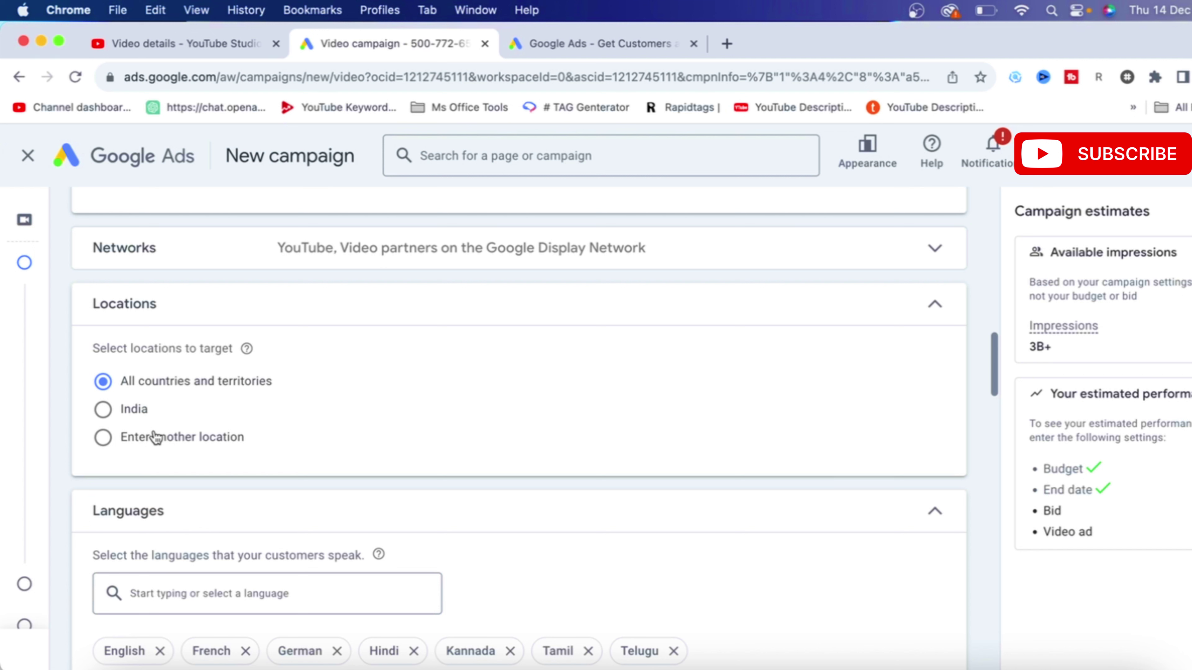
click(133, 409)
Review the campaign's Languages, Related videos and Multi-format ads settings.
scroll(432, 544, down, 2)
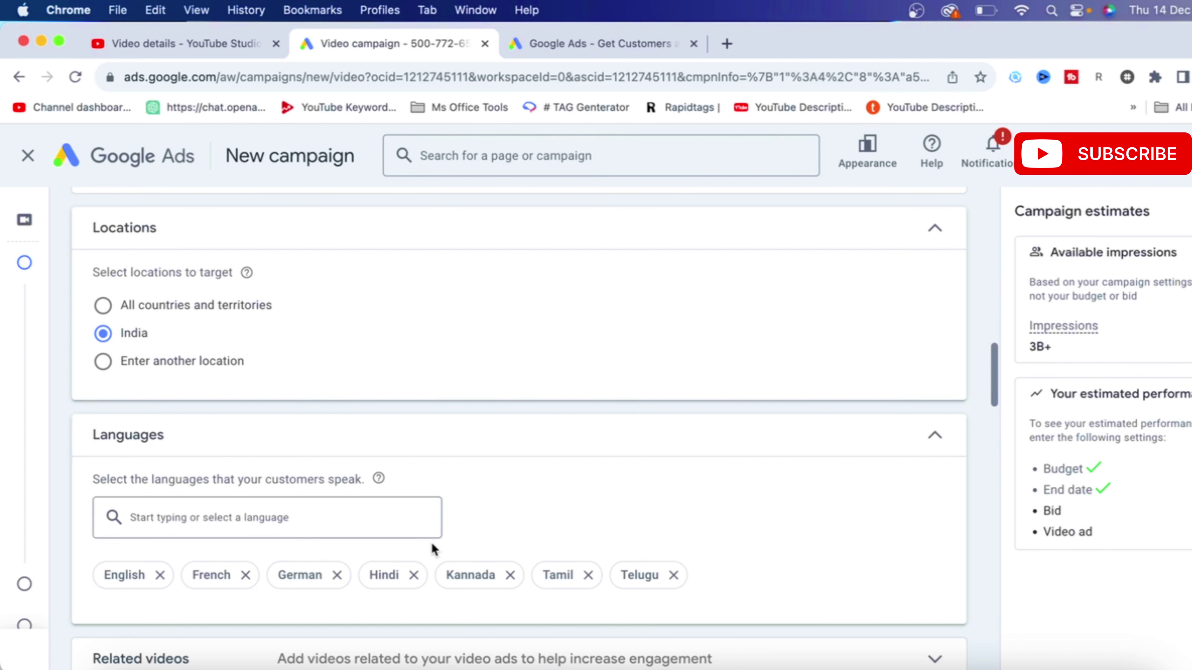
scroll(793, 495, down, 3)
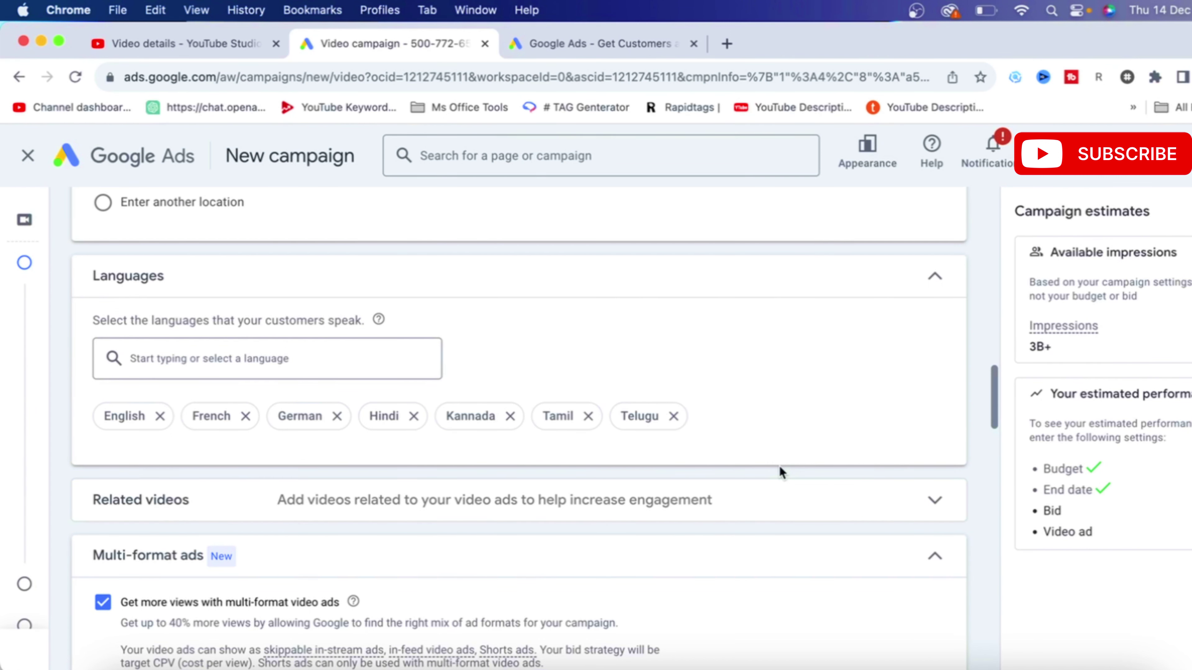
click(934, 500)
scroll(945, 328, down, 5)
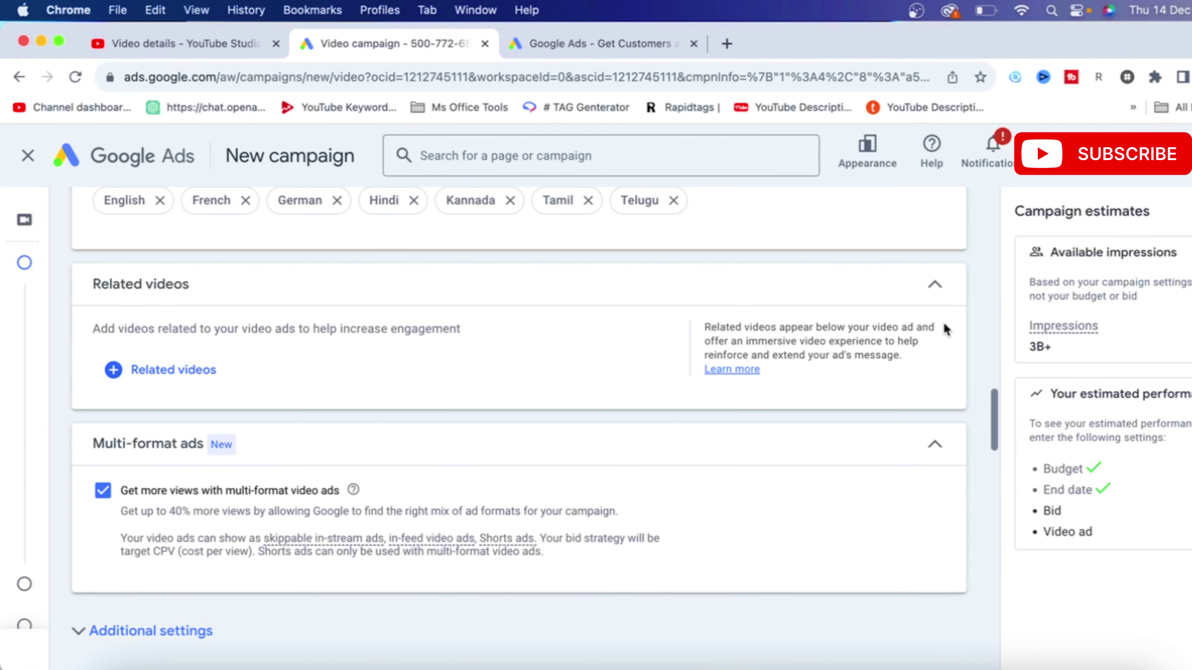
click(935, 284)
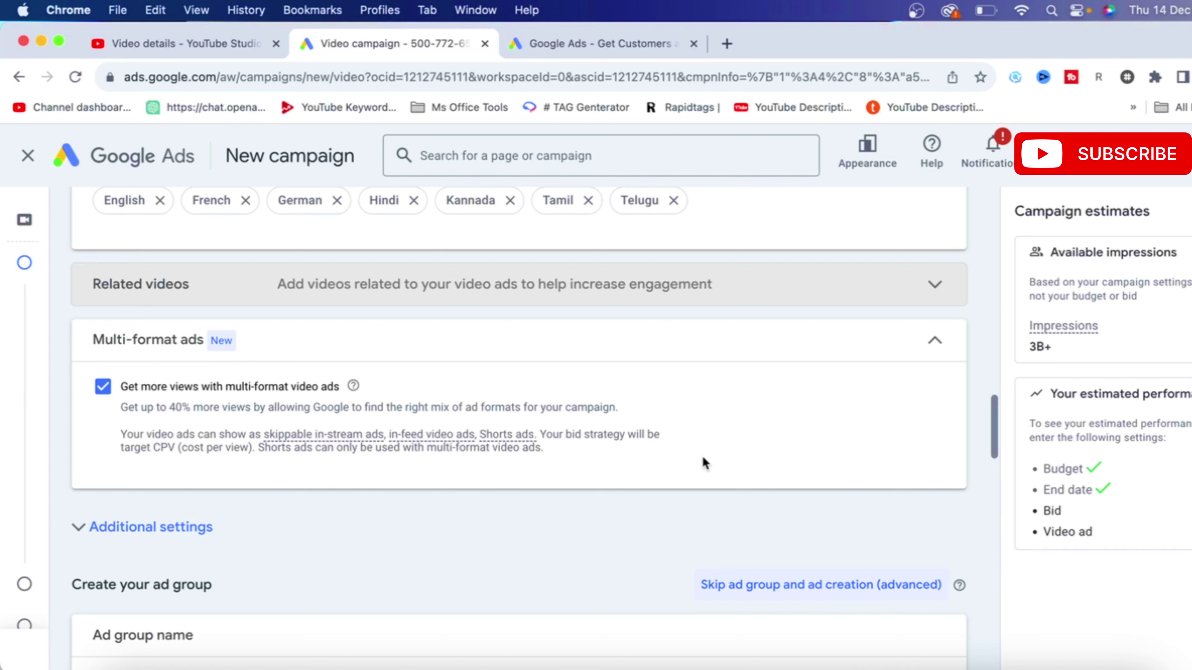
Replace the default ad group name with "Lulu Mal".
scroll(702, 460, down, 3)
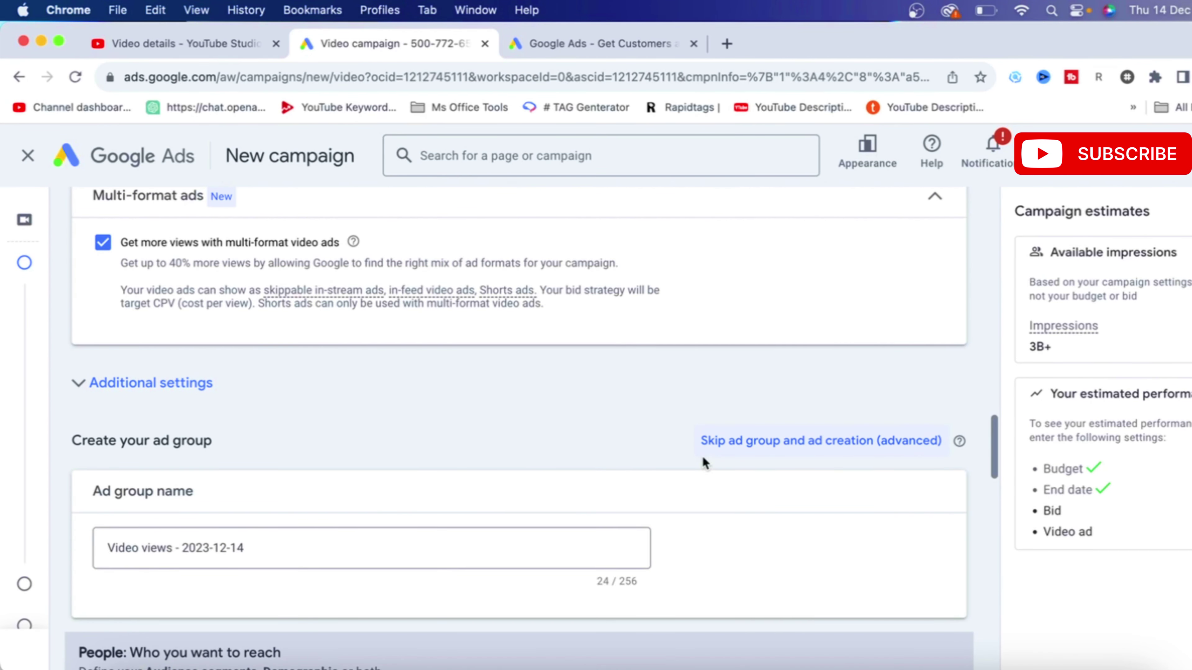
scroll(702, 458, down, 1)
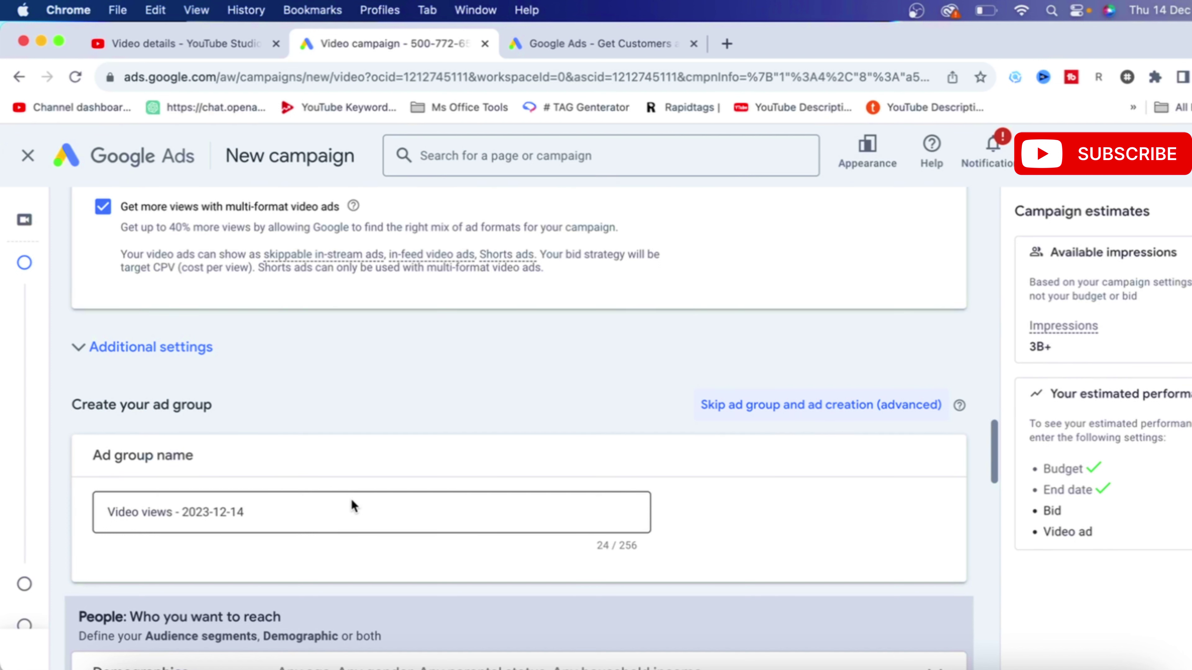
triple_click(351, 499)
text(Lulu Mal)
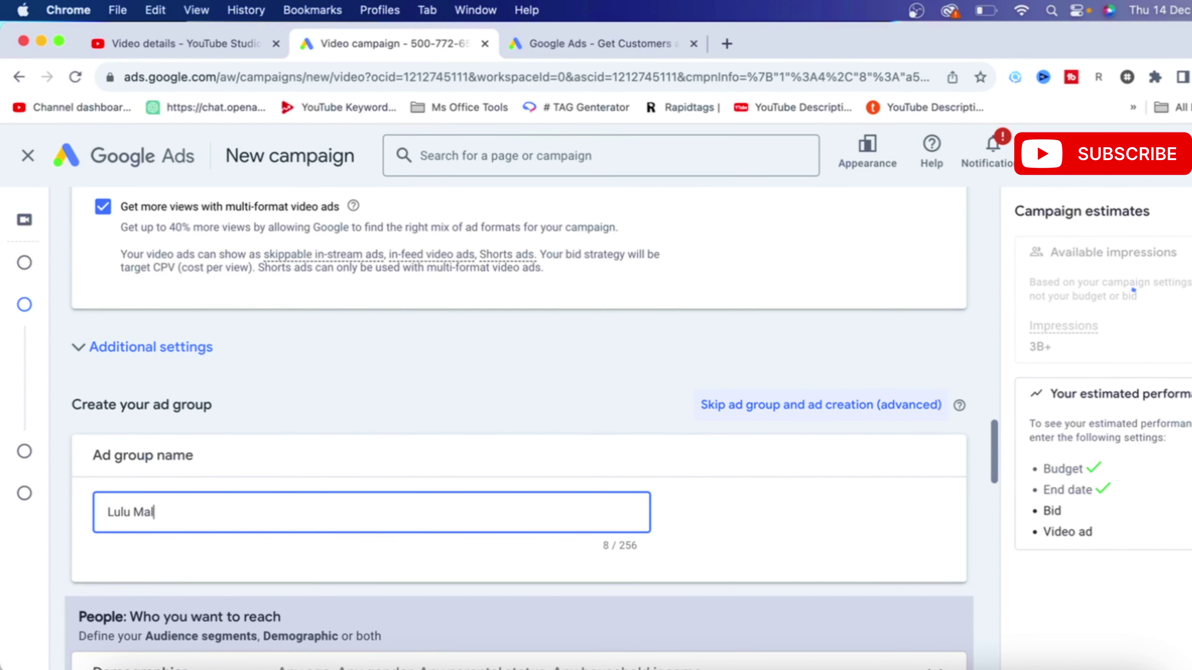
Add "Lulu" as a content targeting keyword for the ad group and collapse the Topics section.
scroll(626, 479, down, 9)
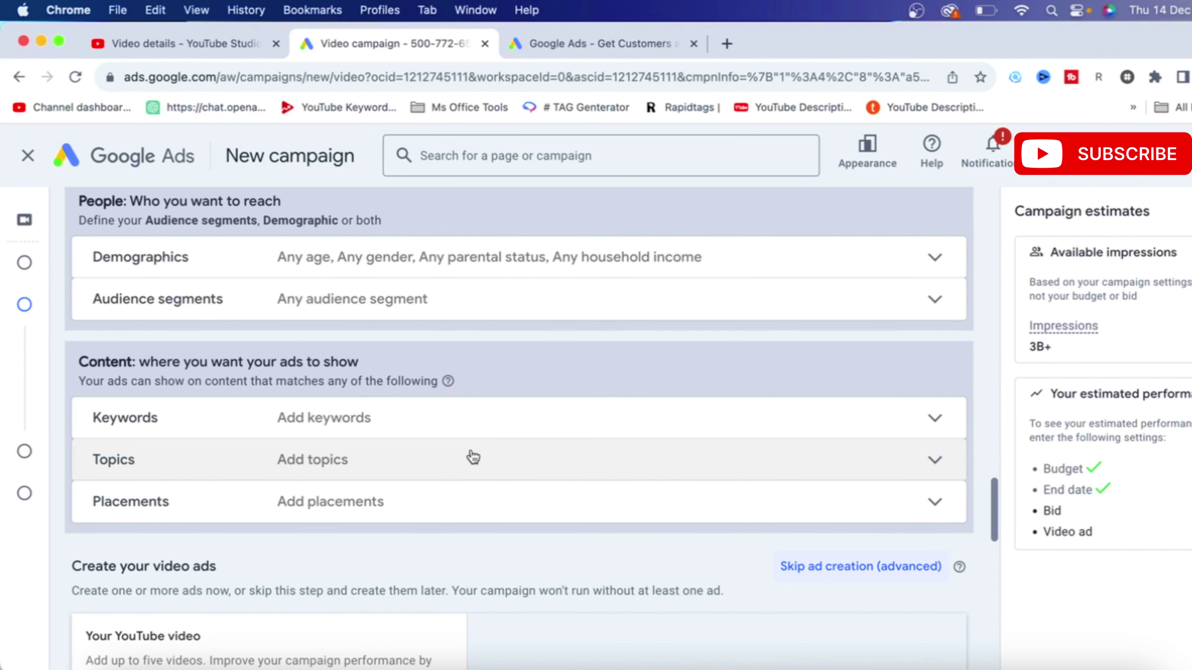
click(399, 418)
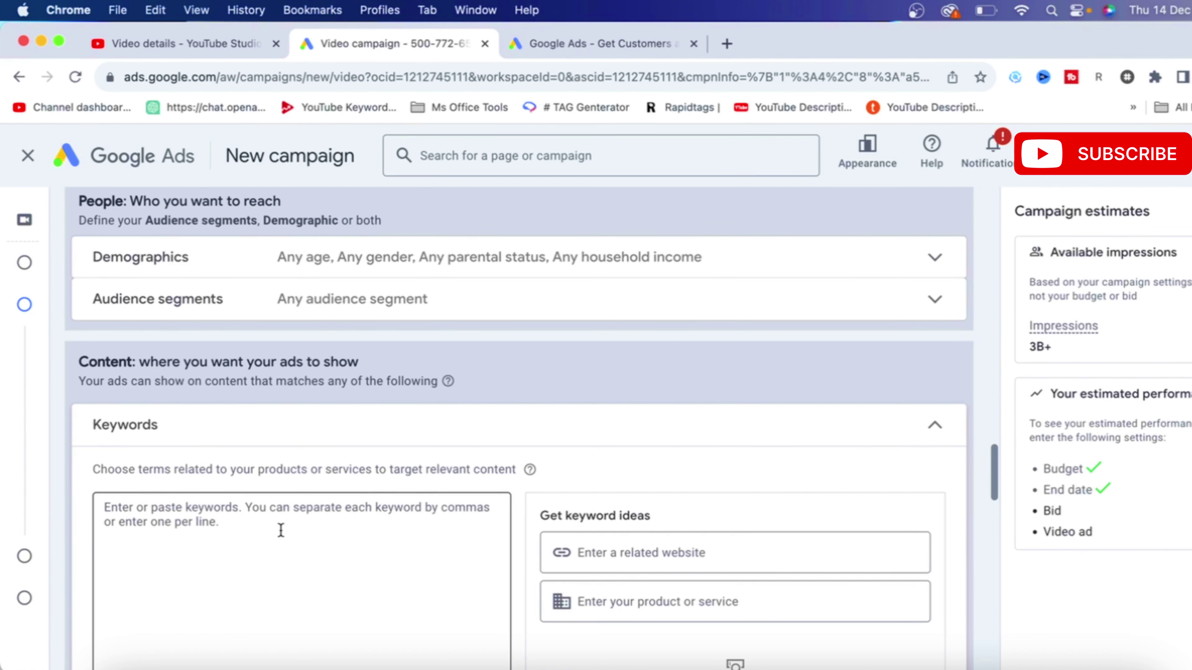
click(280, 530)
text(Lulu)
scroll(528, 423, down, 1)
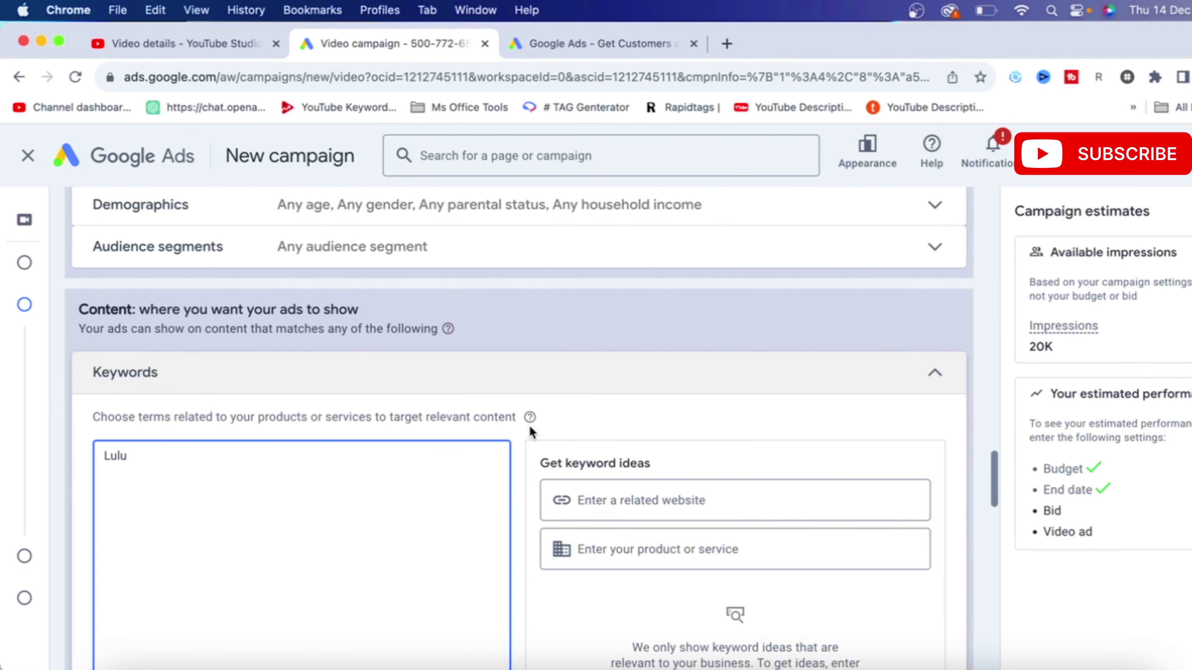
scroll(528, 423, down, 10)
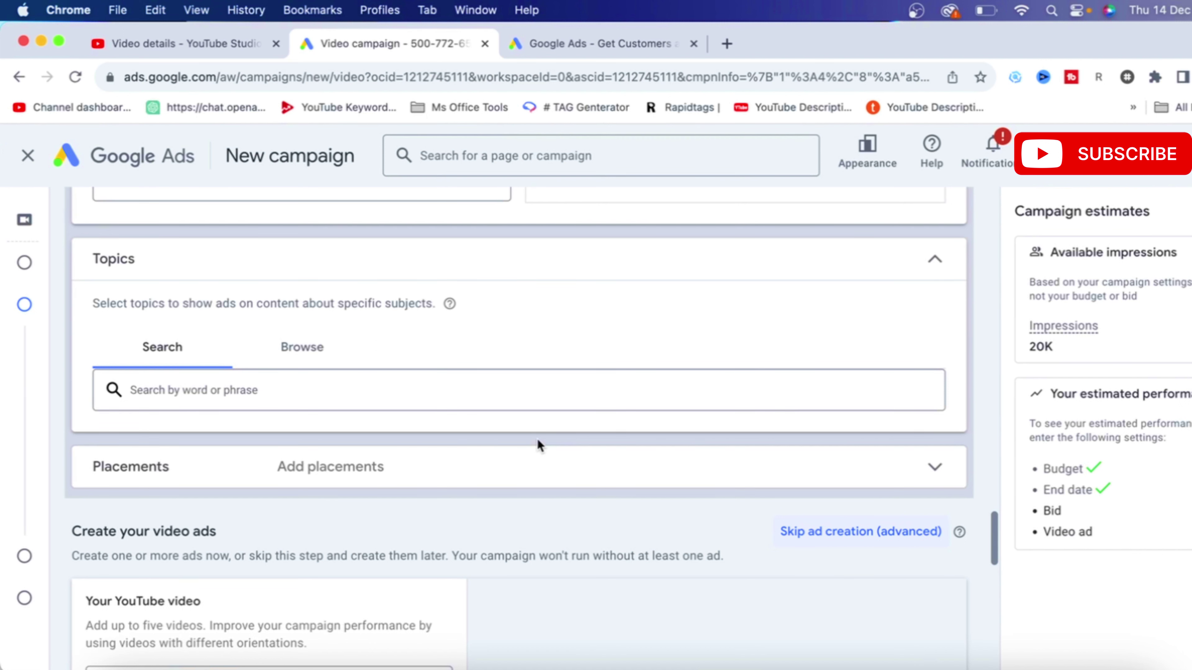
click(936, 264)
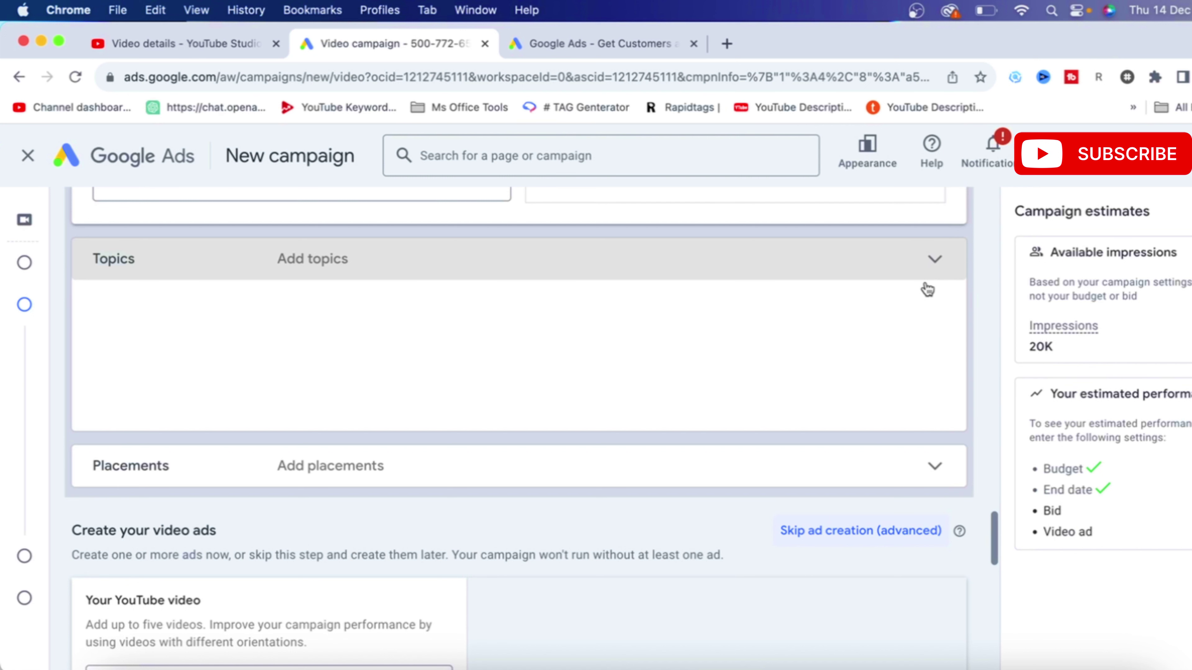
Review the ad group's placement targeting options and collapse the Placements section without adding any.
click(699, 413)
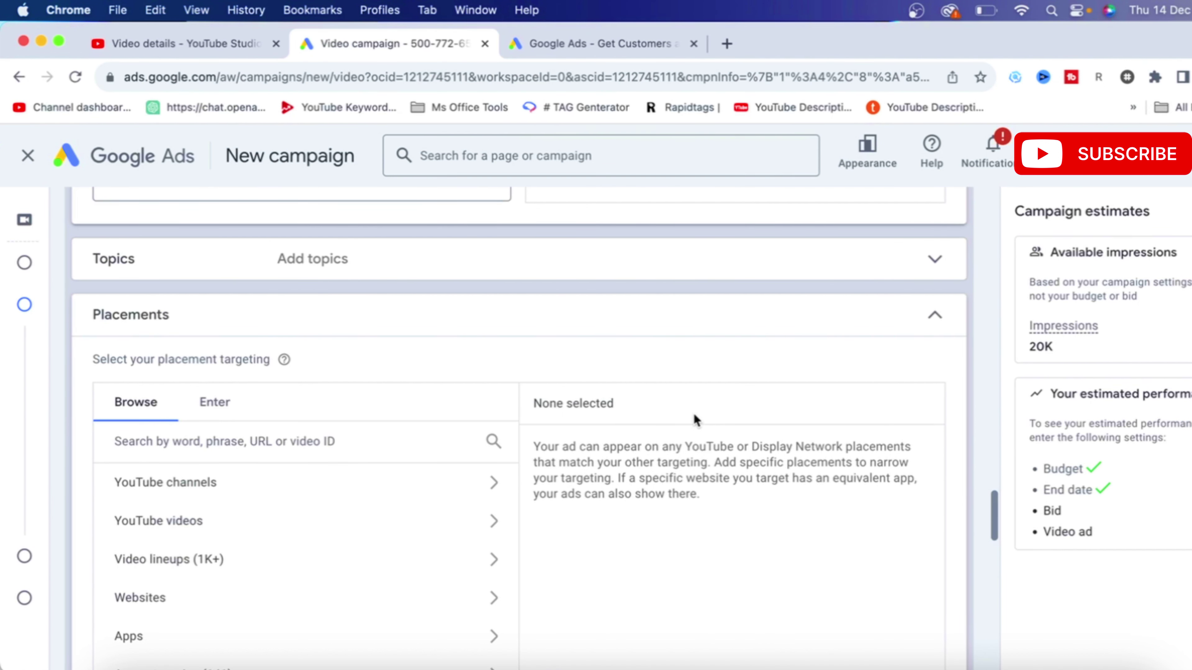
click(695, 419)
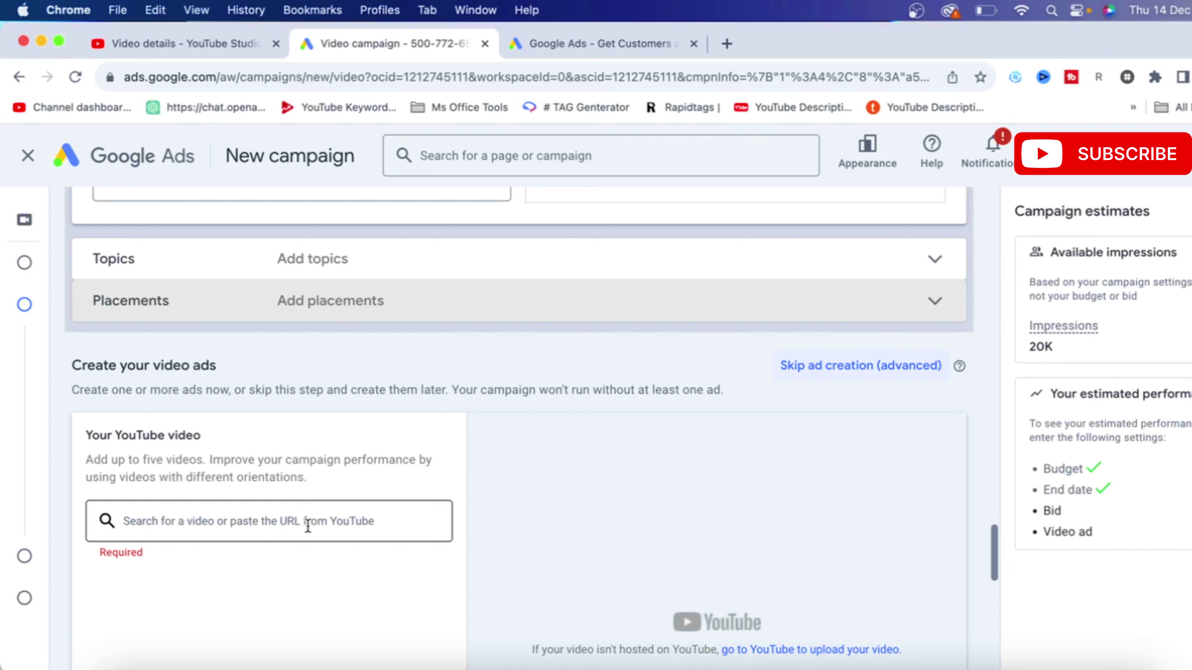
Add the "Lulu Mall Hyderabad Full Tour" YouTube video to the ad and preview it for computer and TV.
click(308, 521)
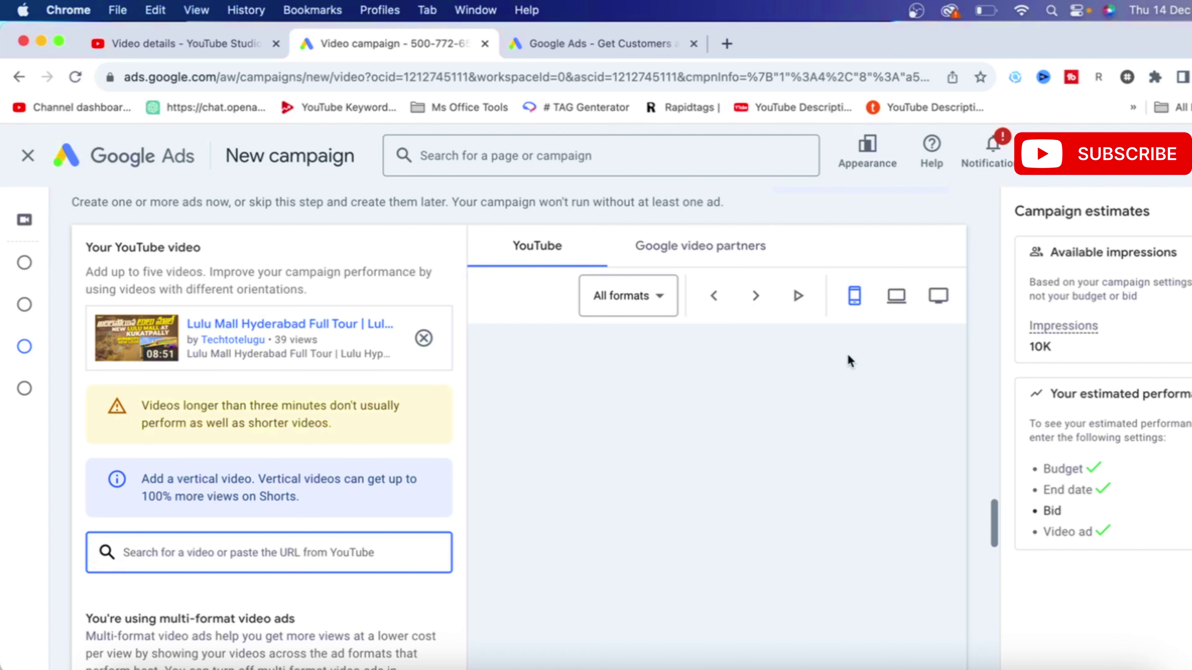
click(897, 296)
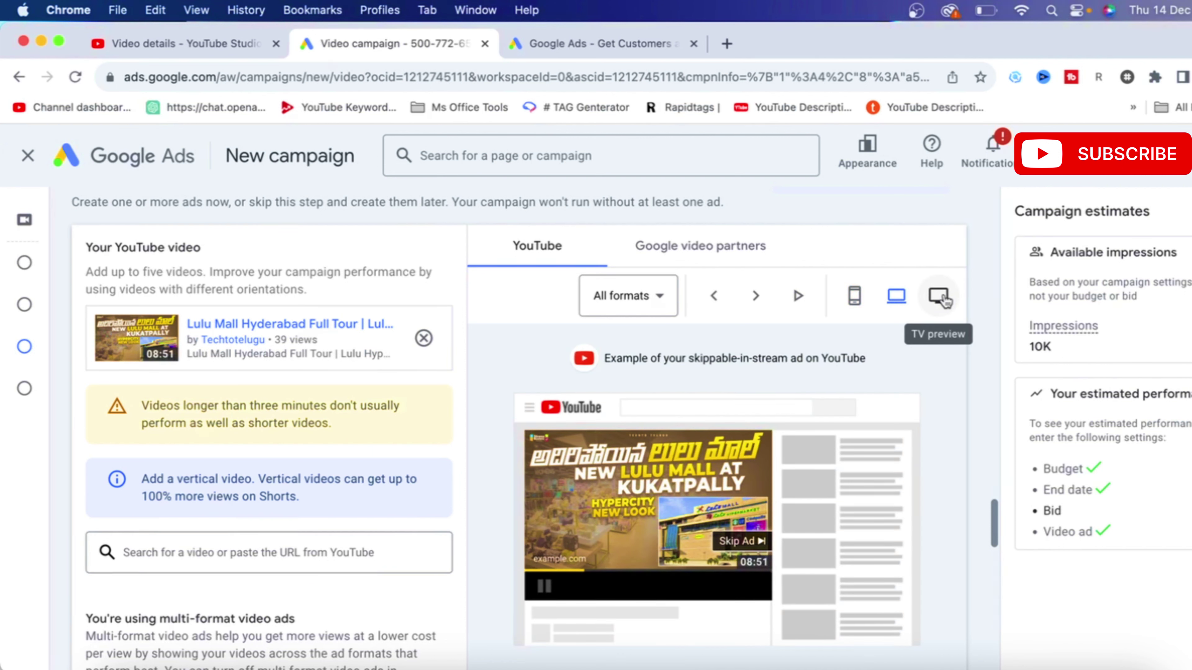
click(940, 296)
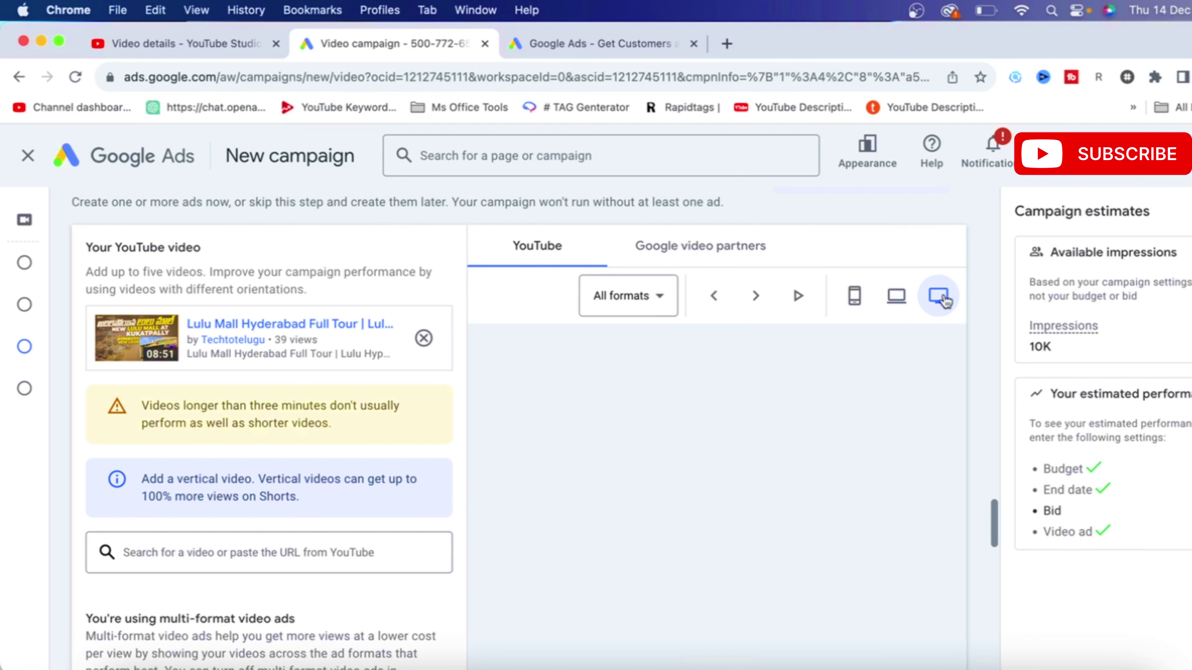
Enter youtu.be/9eNwAkgEgdY as the ad's final URL and enable a call-to-action reading "Subscriber".
scroll(185, 474, down, 8)
click(185, 472)
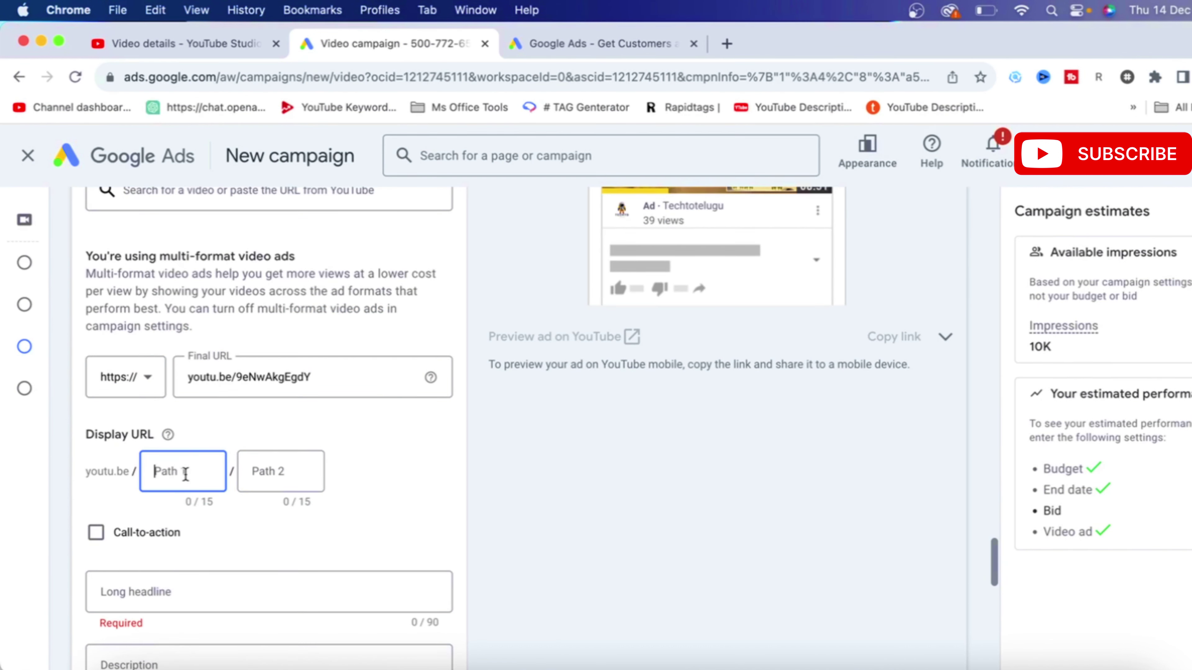
text(youtu.be/9eNwAkgEgdY)
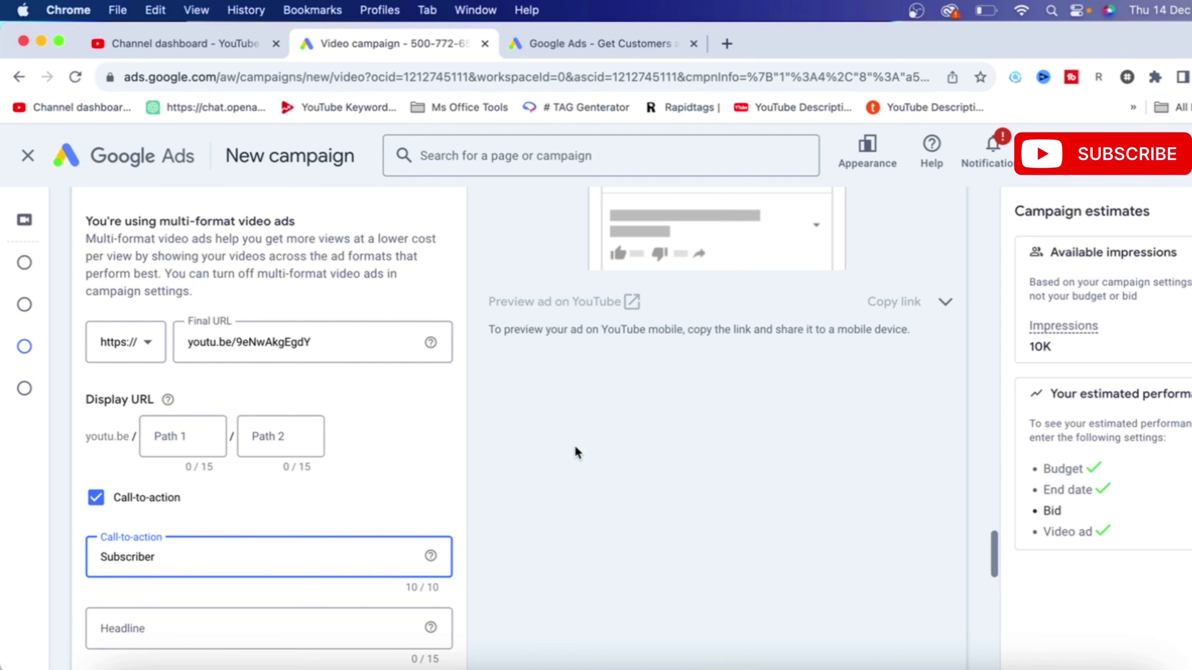
Fill in the ad's headline "Lulu Mall", long headline "Lulu Mall openings" and description "Lulu Mall Hyderabad Full Tour | Lulu Hypermarket".
scroll(575, 447, up, 3)
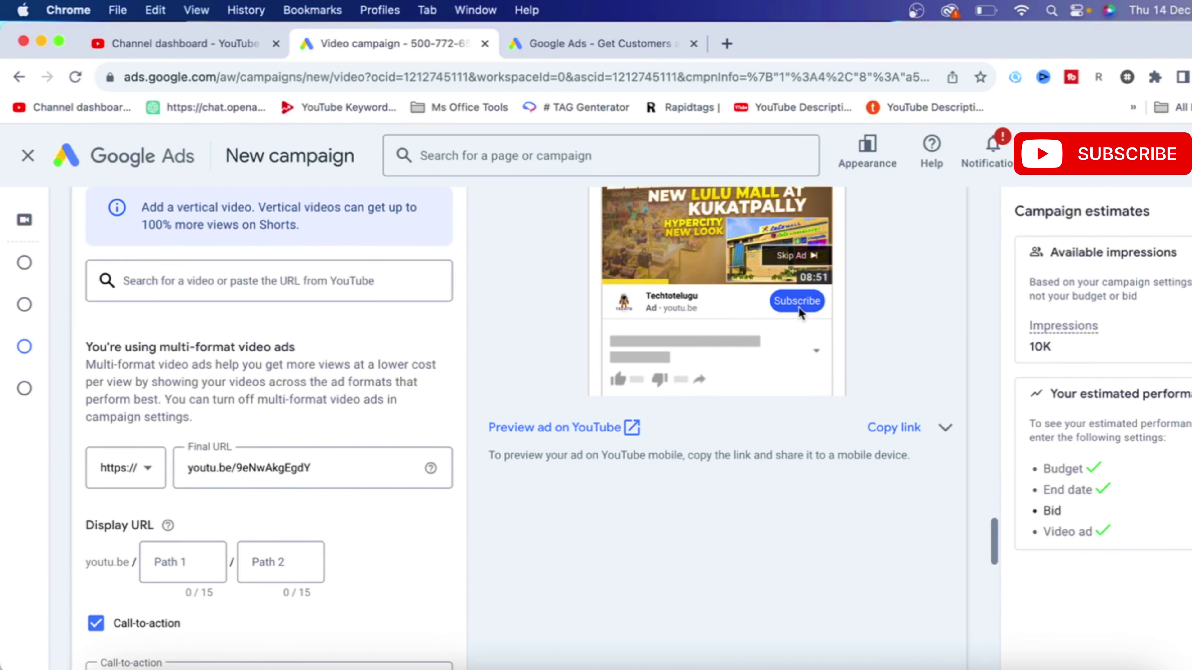
scroll(800, 314, up, 1)
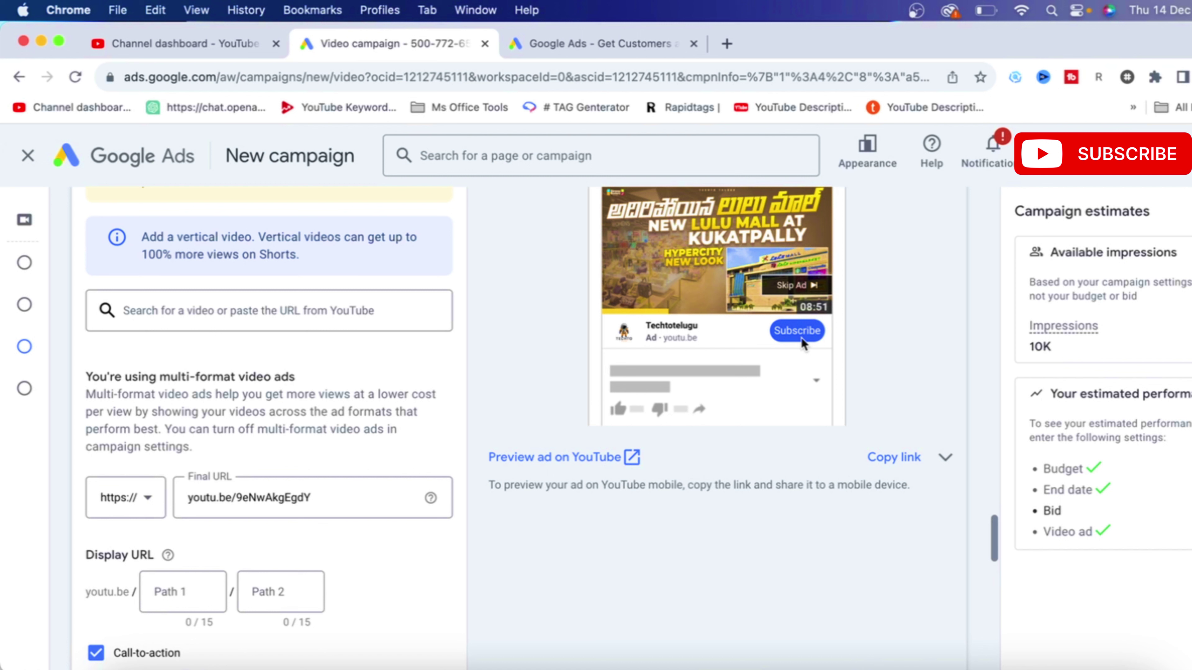
scroll(605, 545, down, 10)
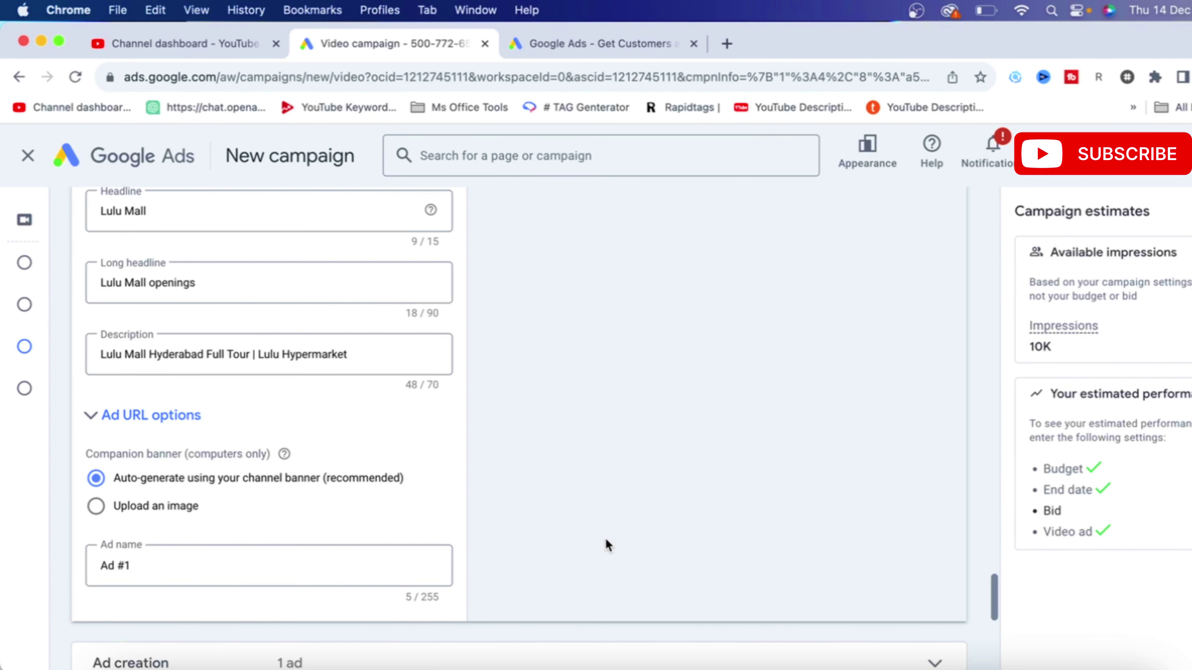
Set the ad group's target CPV bid to ₹0.10 and create the campaign.
scroll(605, 538, down, 8)
click(170, 487)
text(0.)
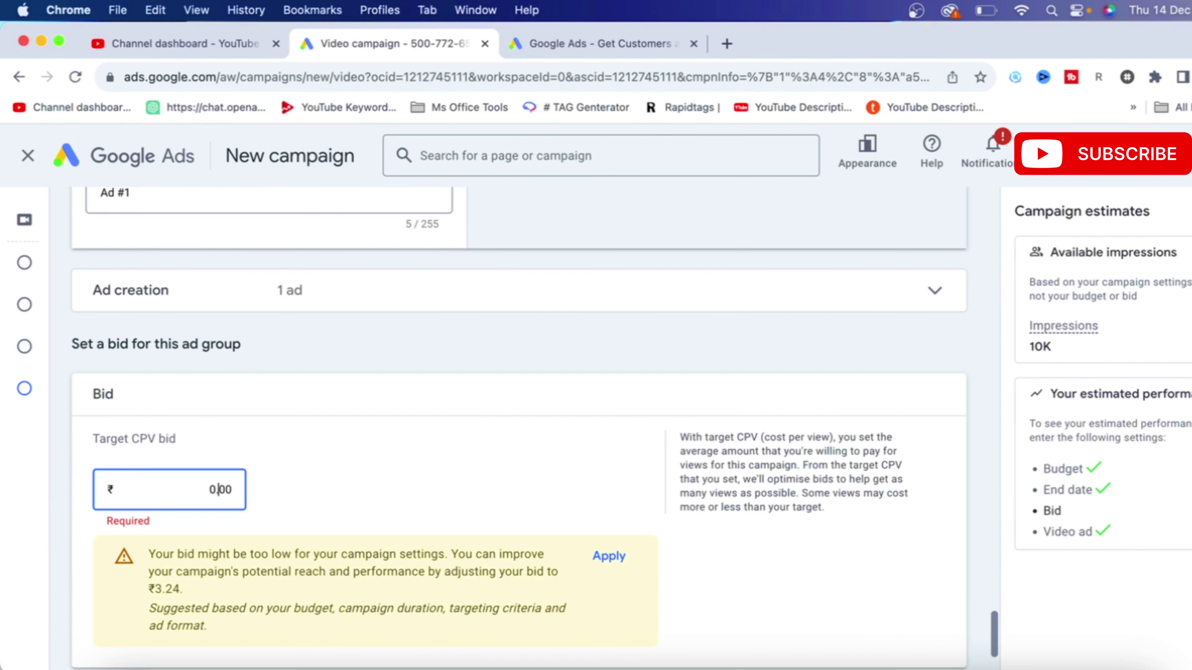
text(10)
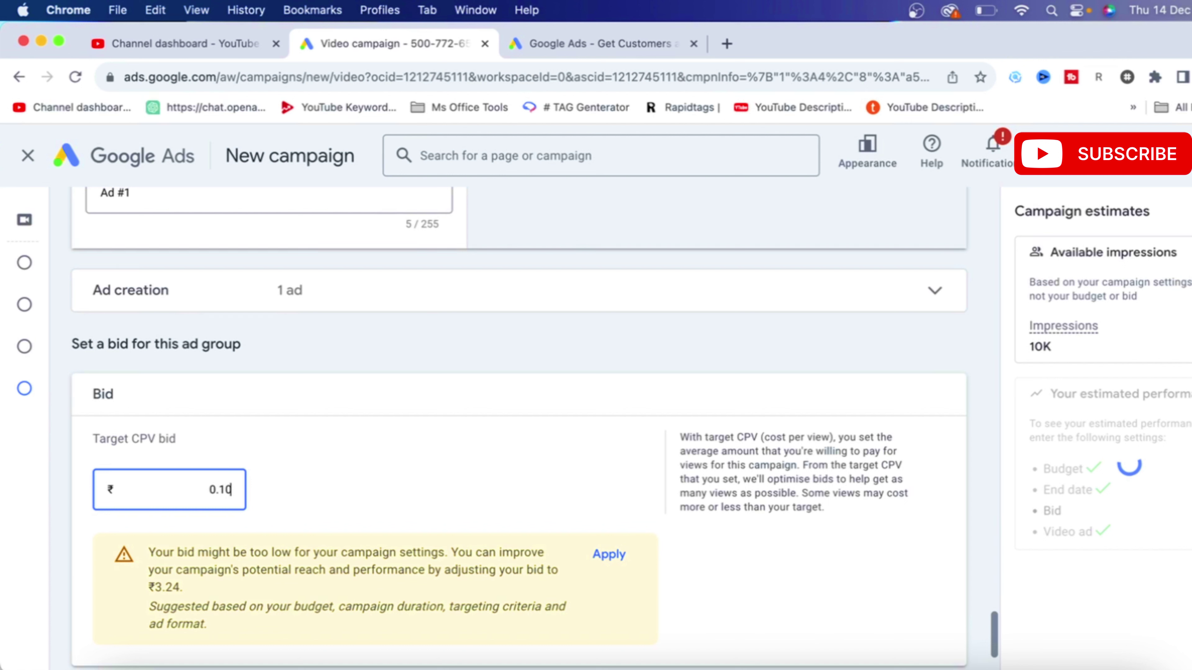
click(388, 470)
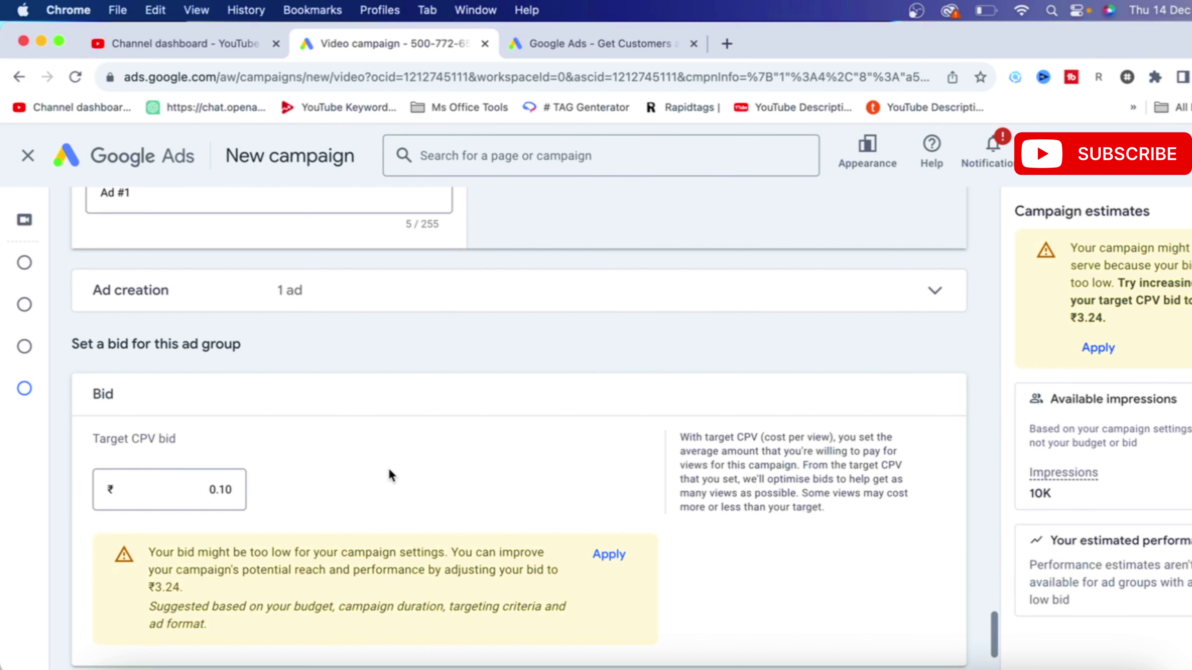
scroll(389, 469, down, 3)
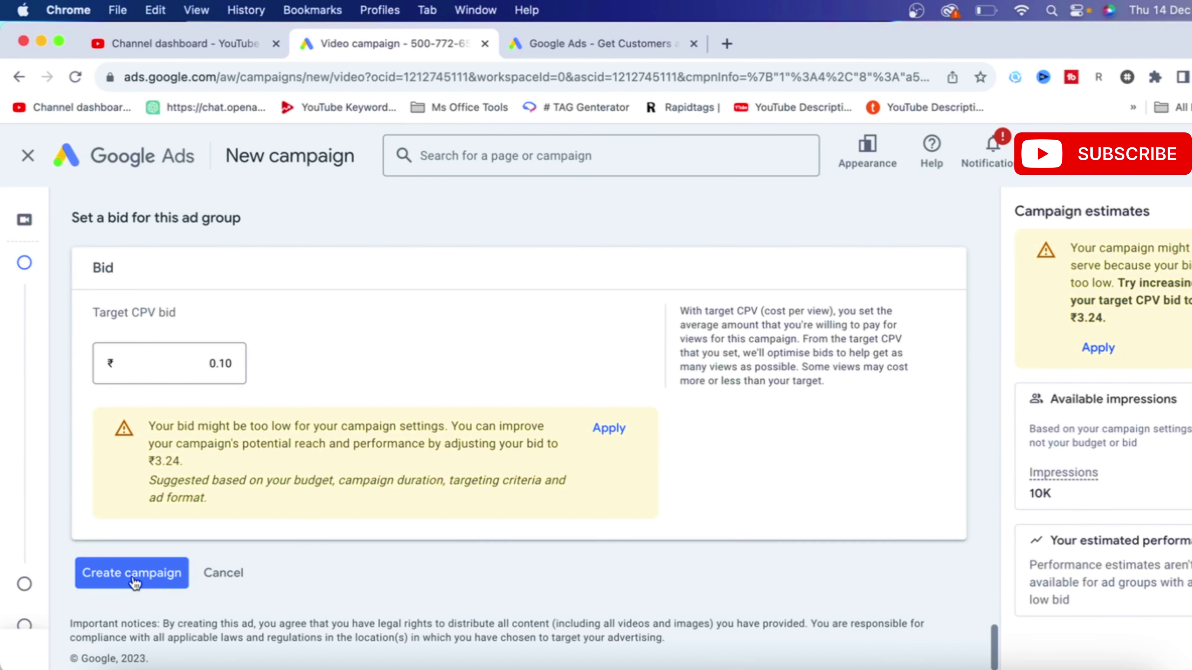
click(131, 573)
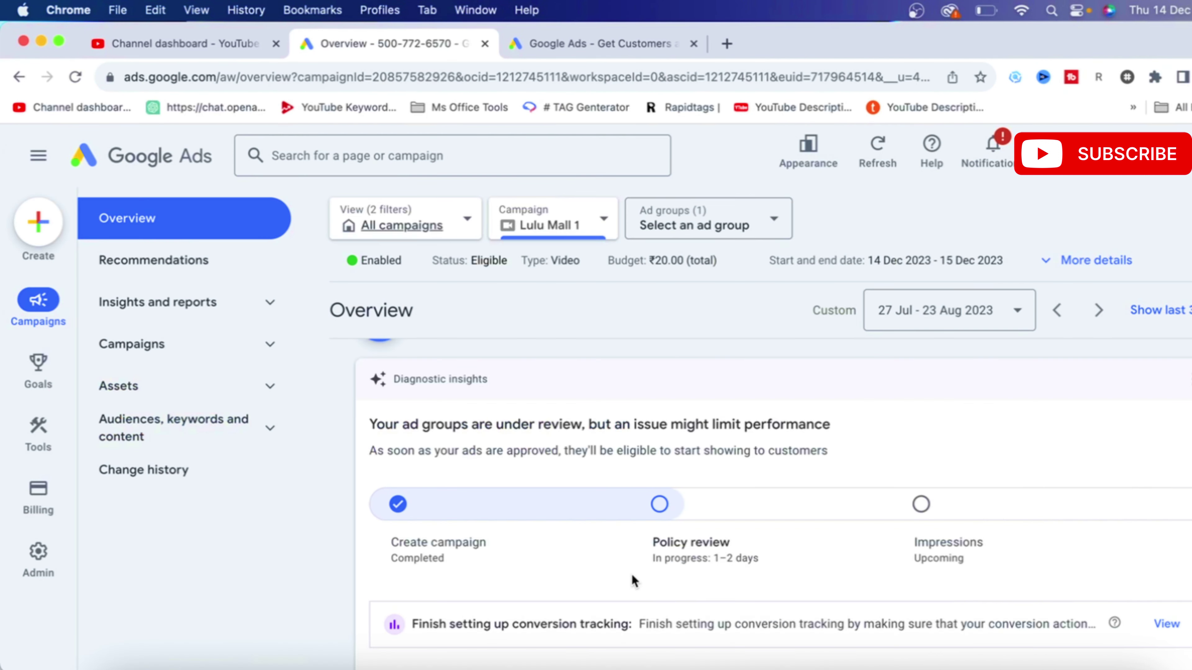